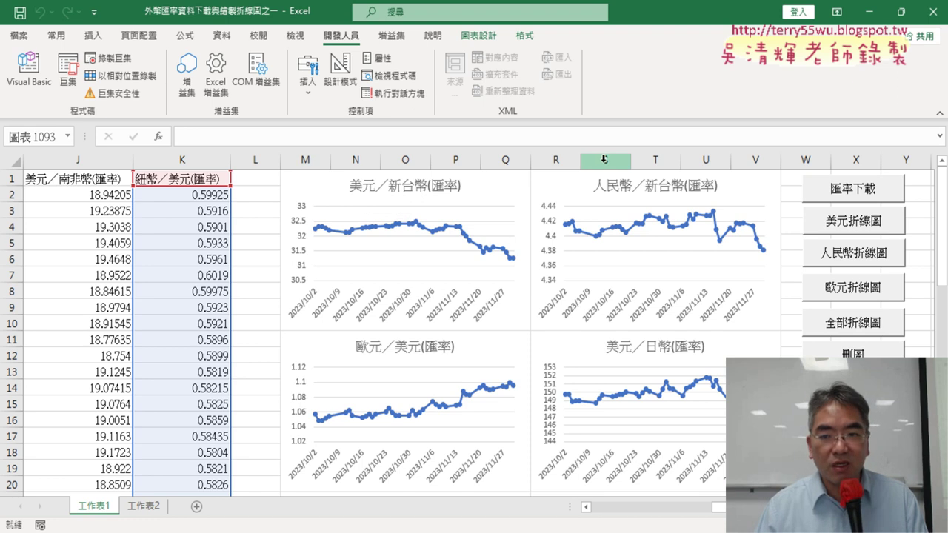
Step: Copy the whole 全部折線圖2 procedure in Module2
left_click(28, 70)
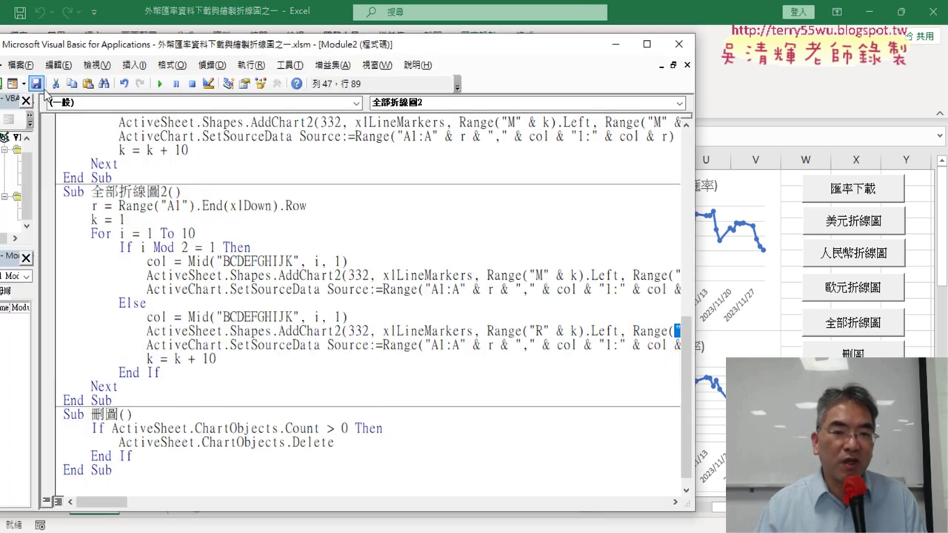
scroll(225, 261, "down", 1)
left_click_drag(126, 386, 61, 178)
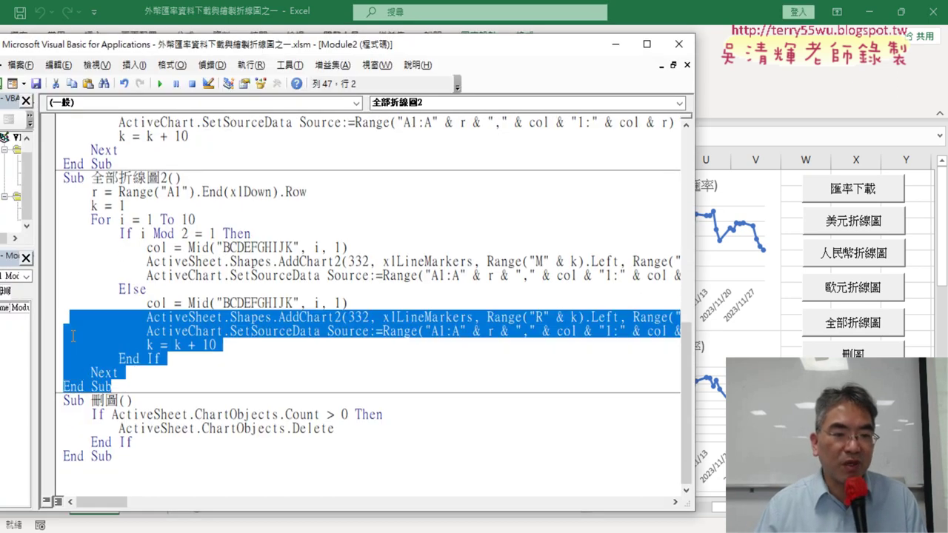
right_click(89, 199)
left_click(122, 224)
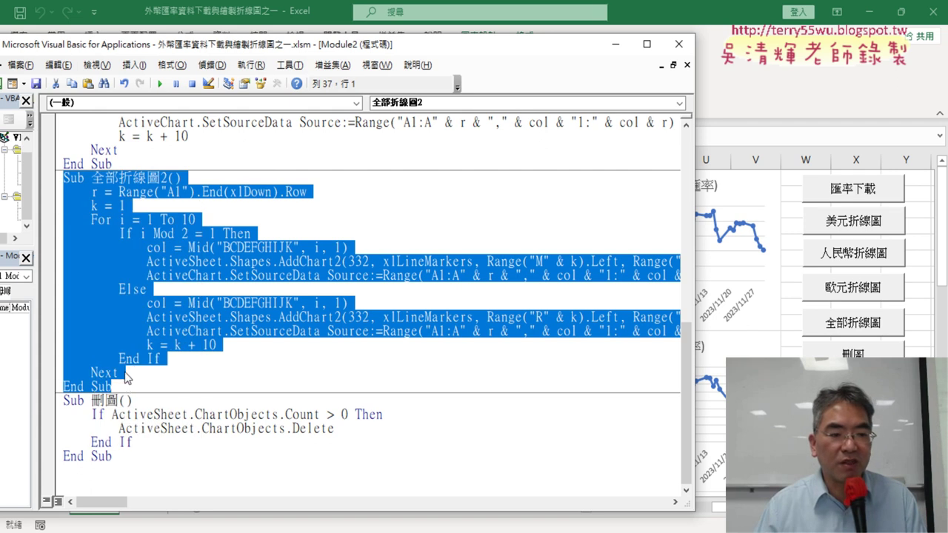
Step: Paste the copy below the original and rename it 全部折線圖3
left_click(113, 386)
key("Return")
key("ctrl+v")
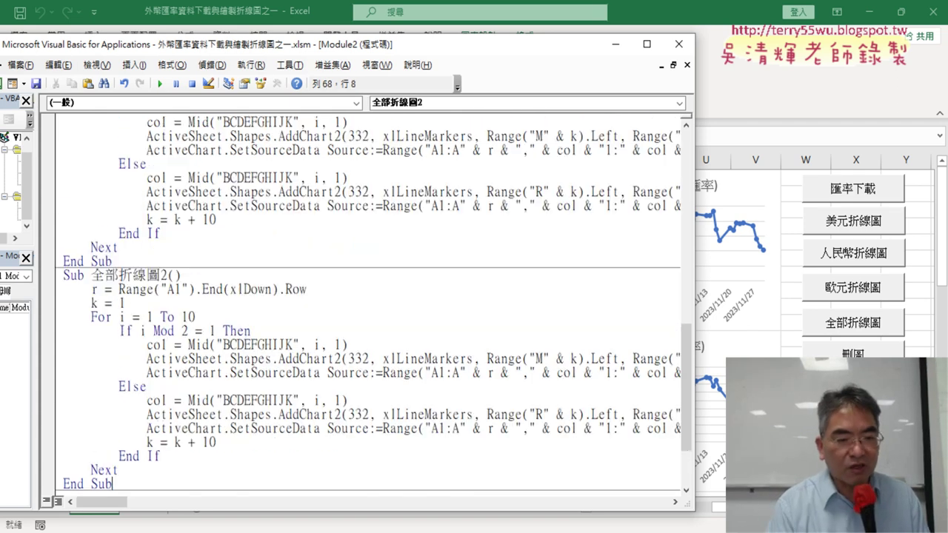
scroll(151, 358, "down", 2)
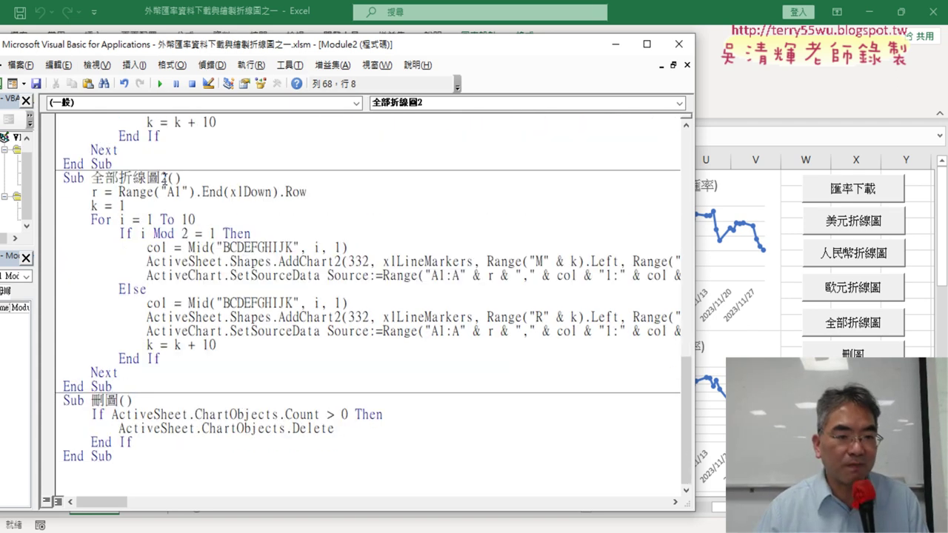
left_click_drag(161, 178, 169, 178)
type("3")
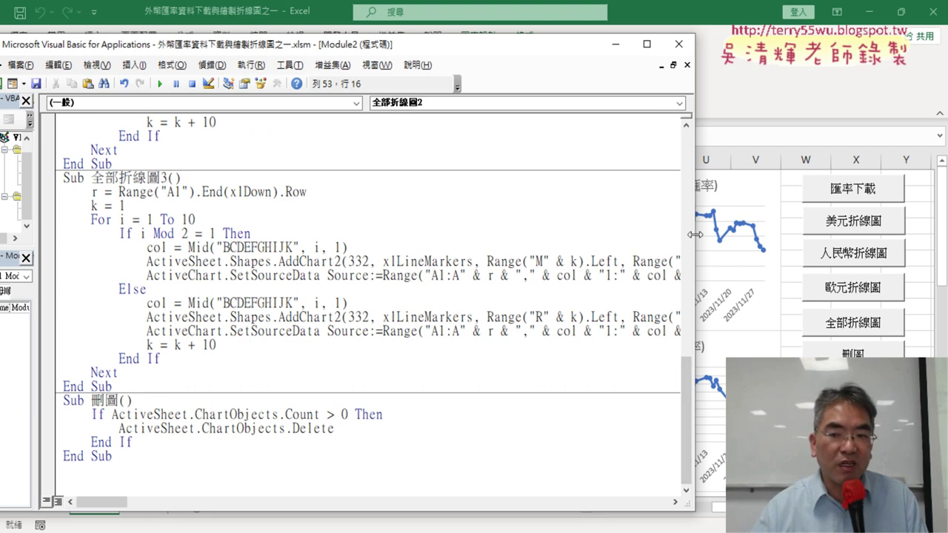
left_click_drag(695, 234, 878, 237)
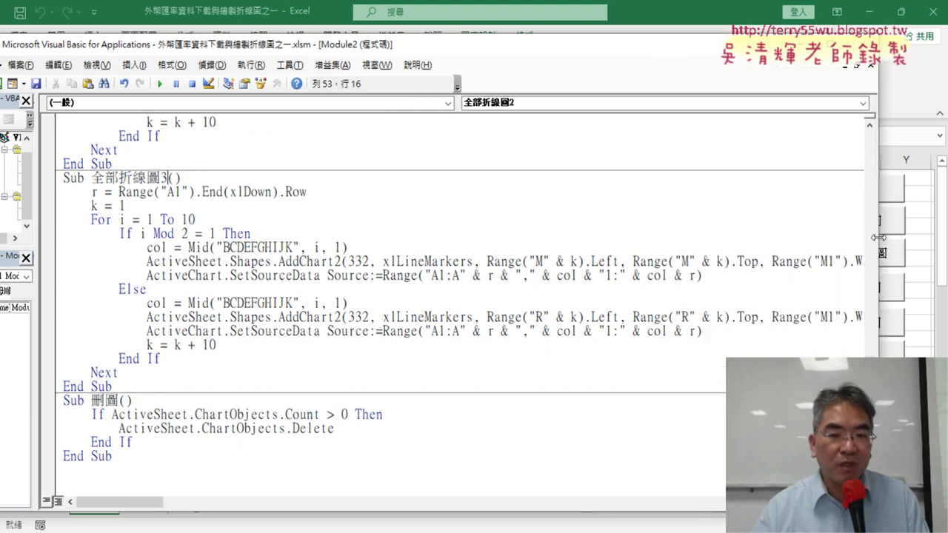
Step: Change 全部折線圖3's first condition to 'If i Mod 3 = 1 Then'
double_click(184, 234)
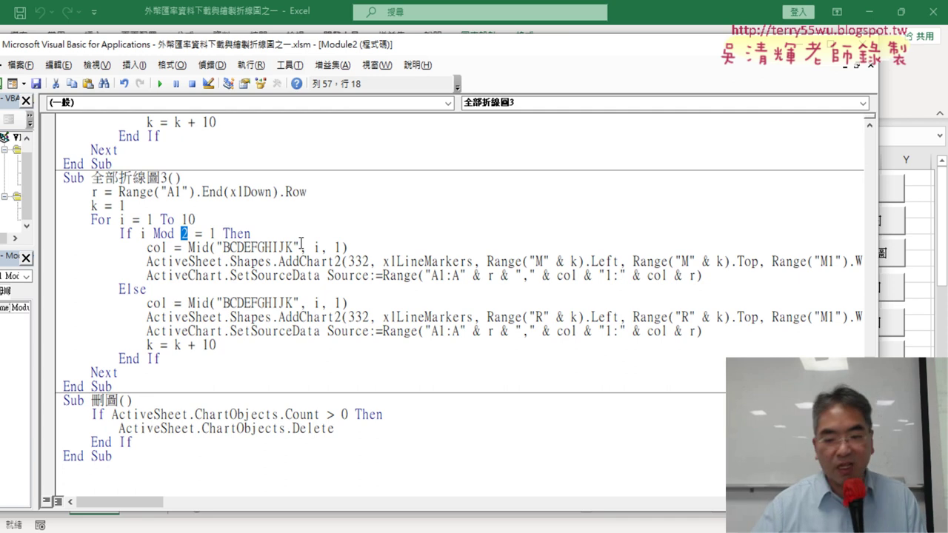
type("3")
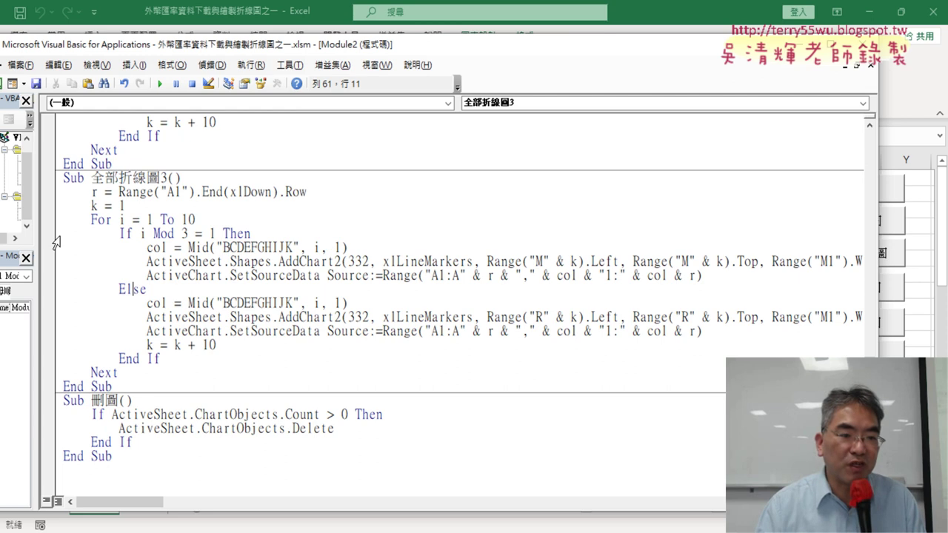
Step: Duplicate the 'If i Mod 3 = 1 Then' block through SetSourceData directly below itself
left_click(55, 243)
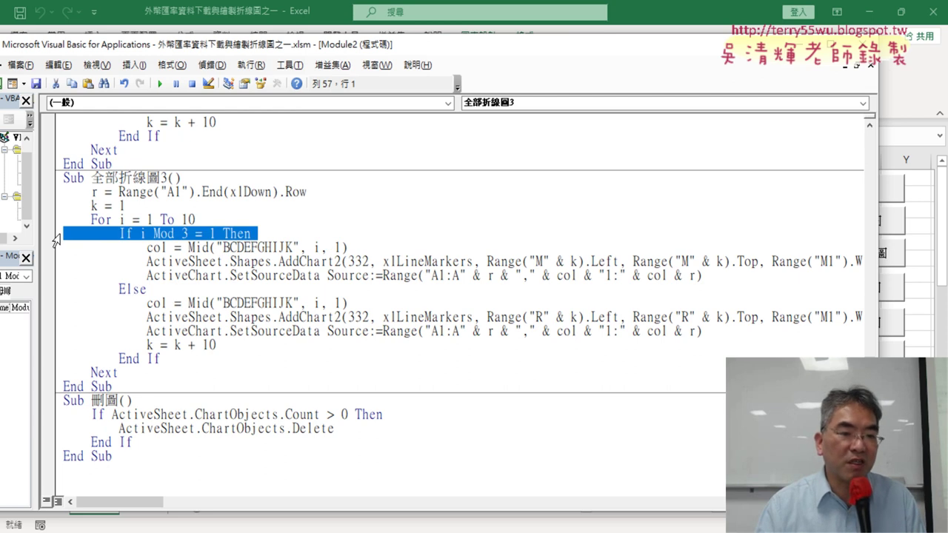
left_click_drag(56, 241, 55, 274)
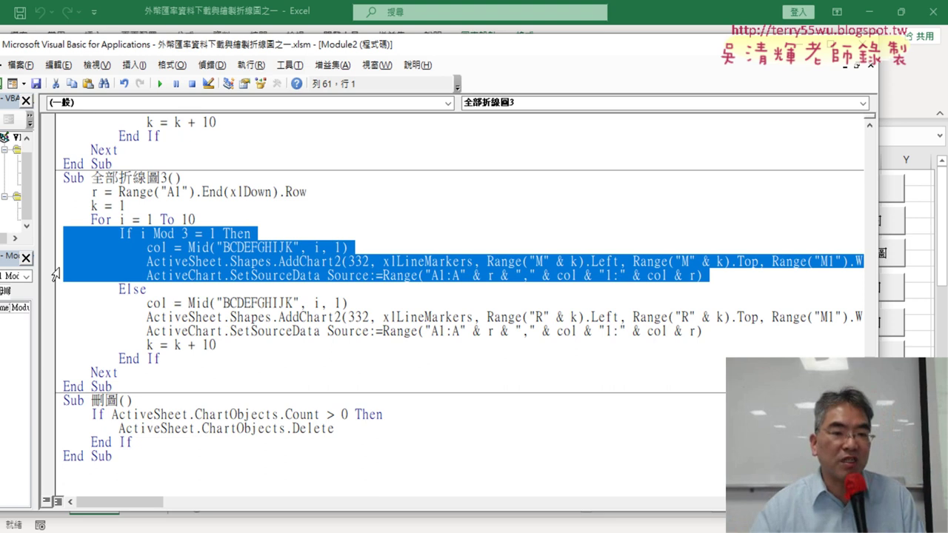
right_click(143, 253)
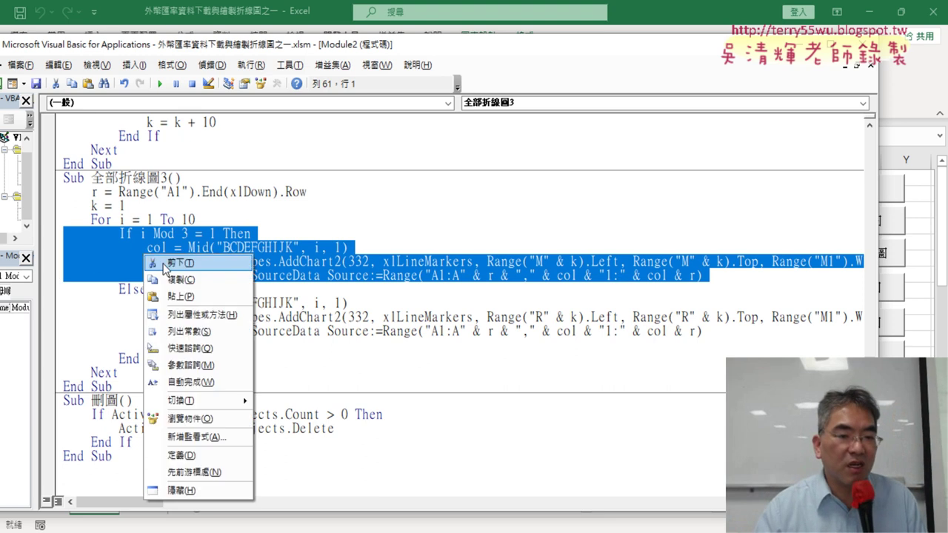
left_click(171, 280)
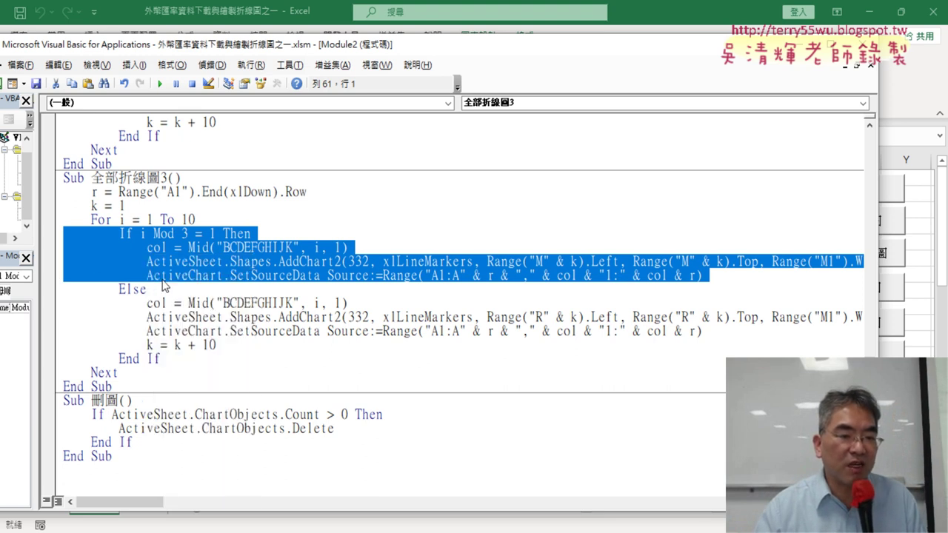
left_click(715, 278)
key("Return")
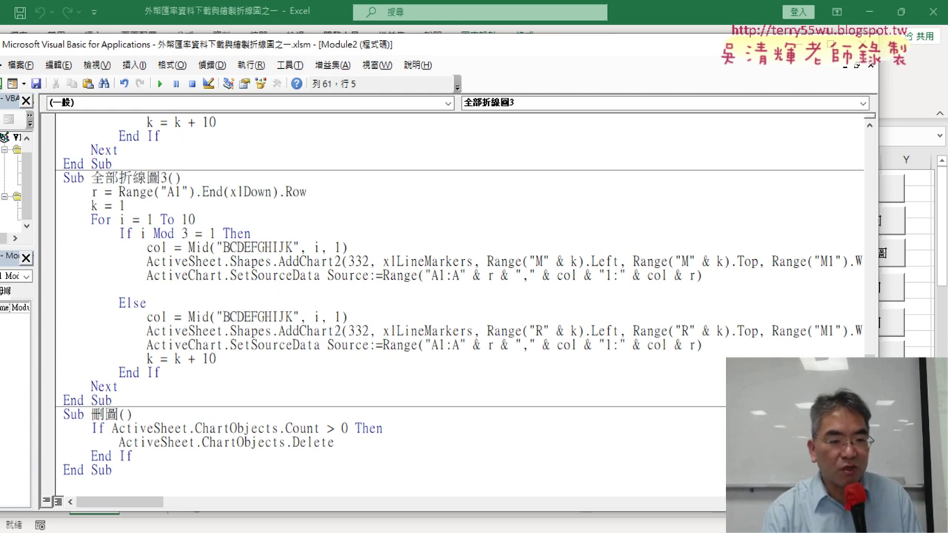
key("BackSpace")
key("BackSpace")
key("BackSpace")
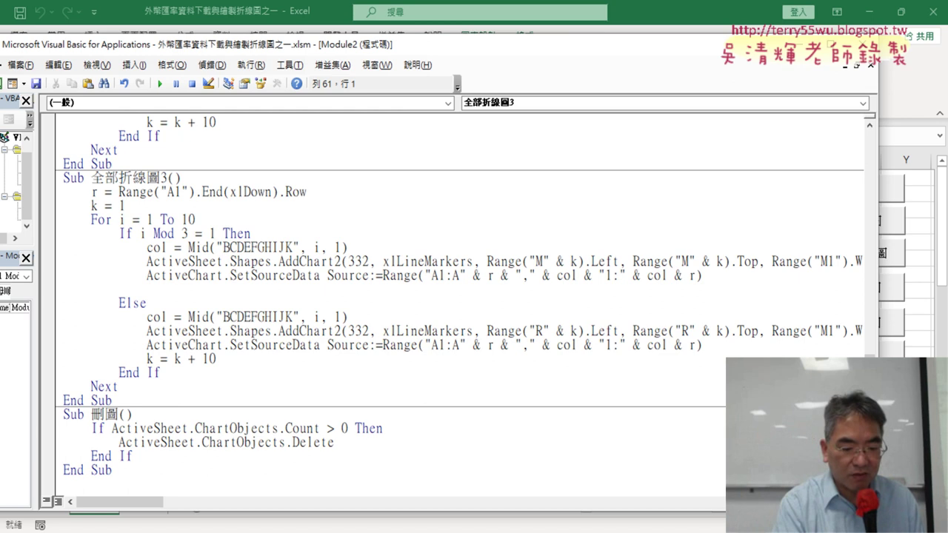
key("ctrl+v")
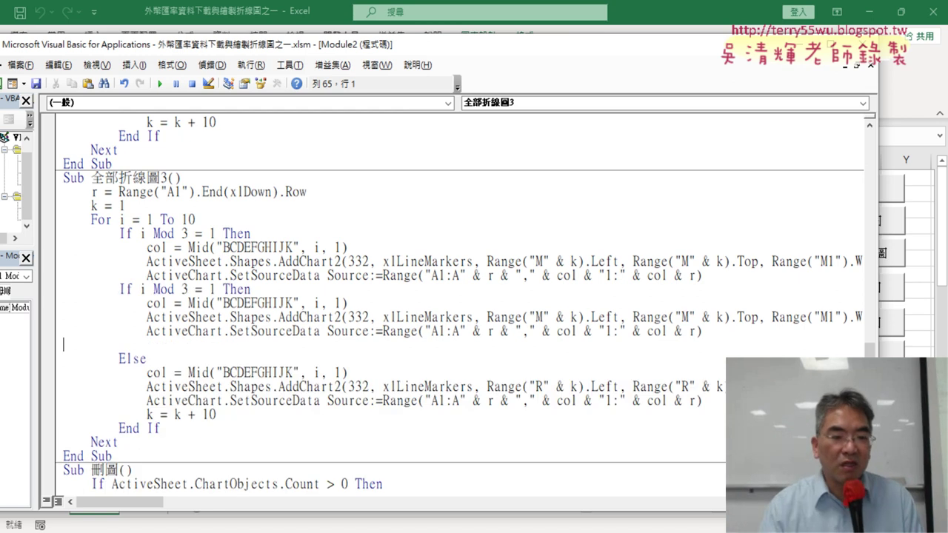
Step: Prefix the duplicated If with Else so the block starts with ElseIf
key("Delete")
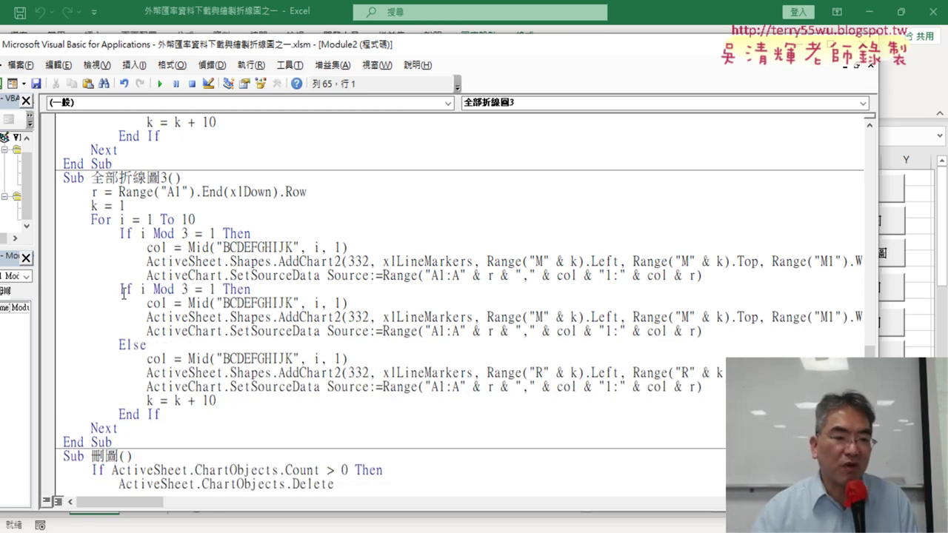
double_click(126, 233)
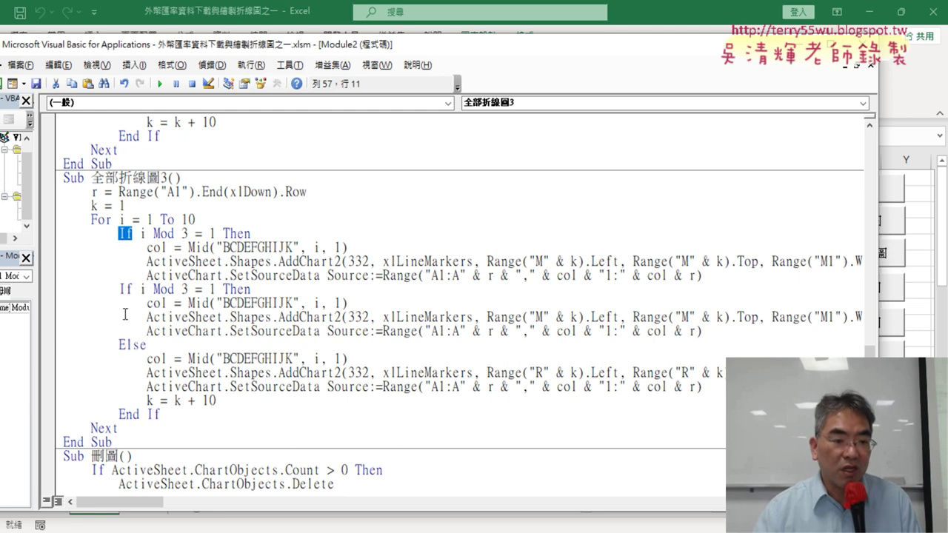
left_click_drag(151, 346, 120, 345)
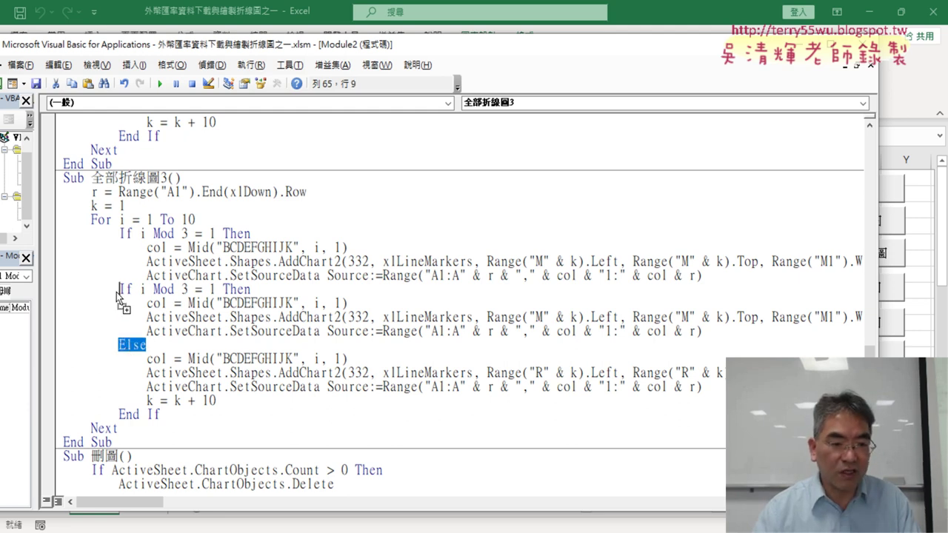
left_click_drag(117, 293, 120, 289)
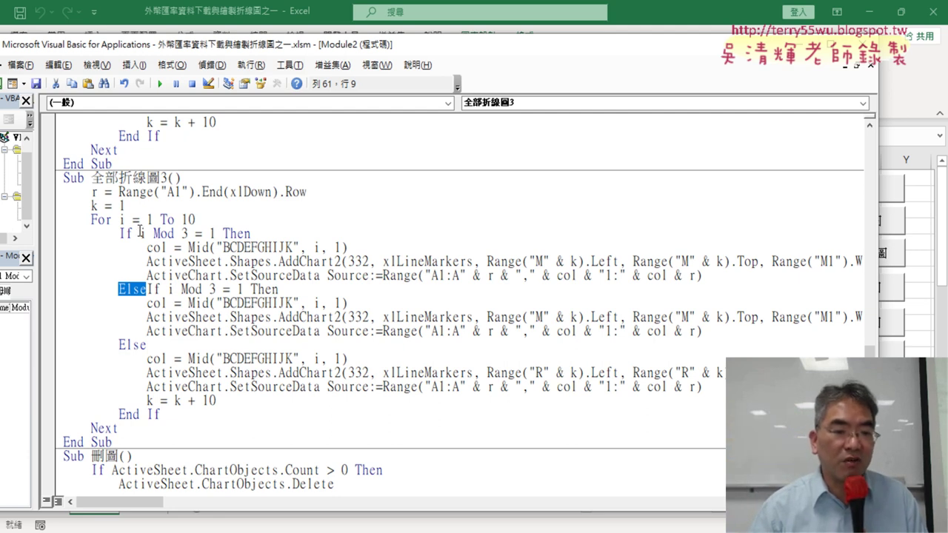
Step: Change the ElseIf condition to 'i Mod 3 = 2'
left_click_drag(140, 233, 215, 233)
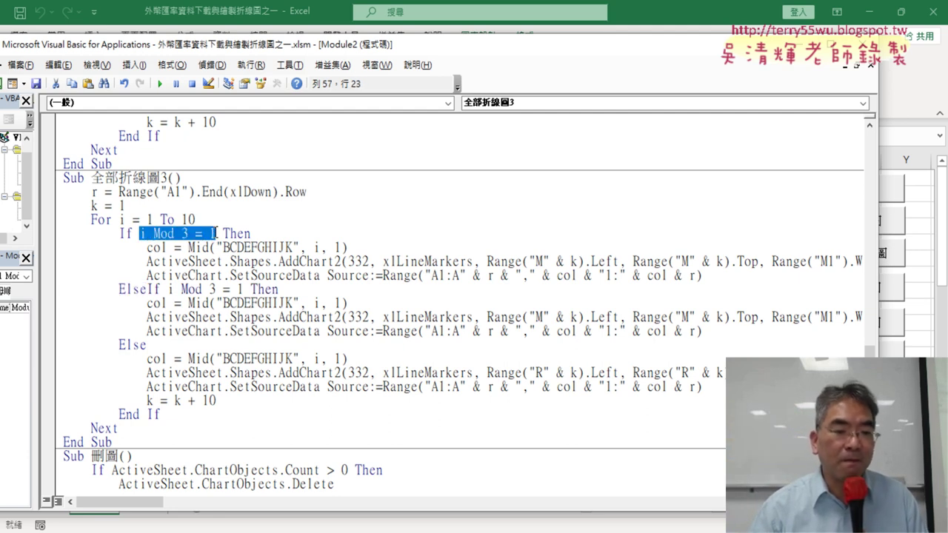
left_click_drag(167, 288, 236, 289)
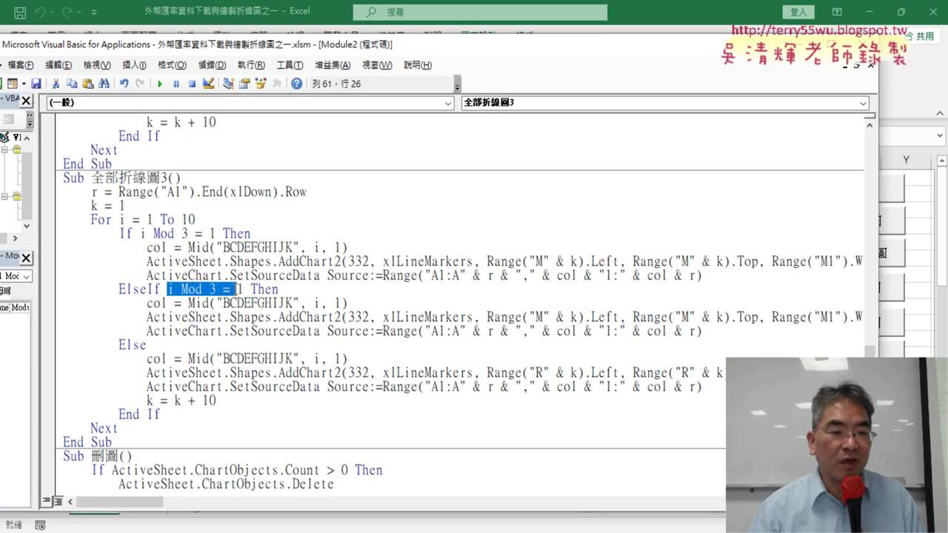
double_click(242, 289)
type("2")
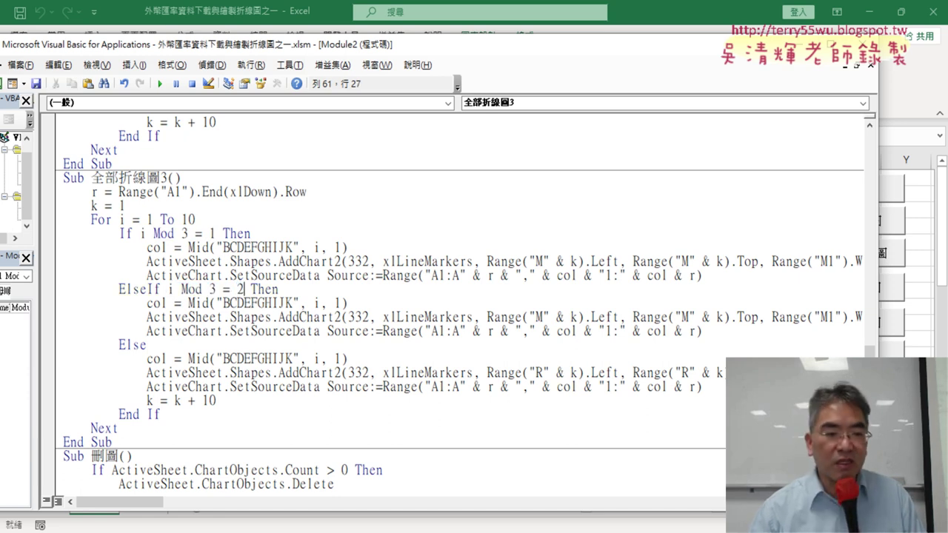
left_click_drag(147, 345, 118, 345)
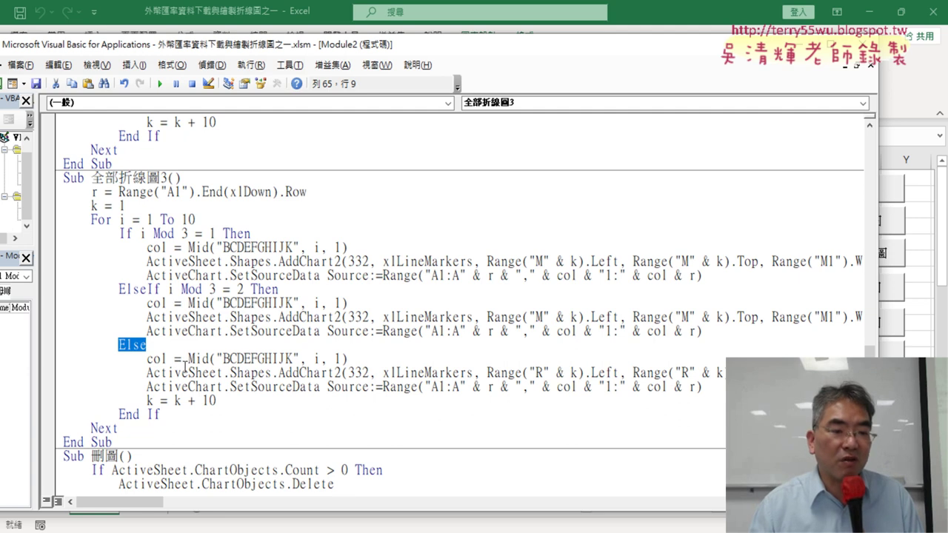
Step: Replace the final Else with a copied ElseIf line reading 'i Mod 3 = 0'
left_click_drag(121, 289, 278, 289)
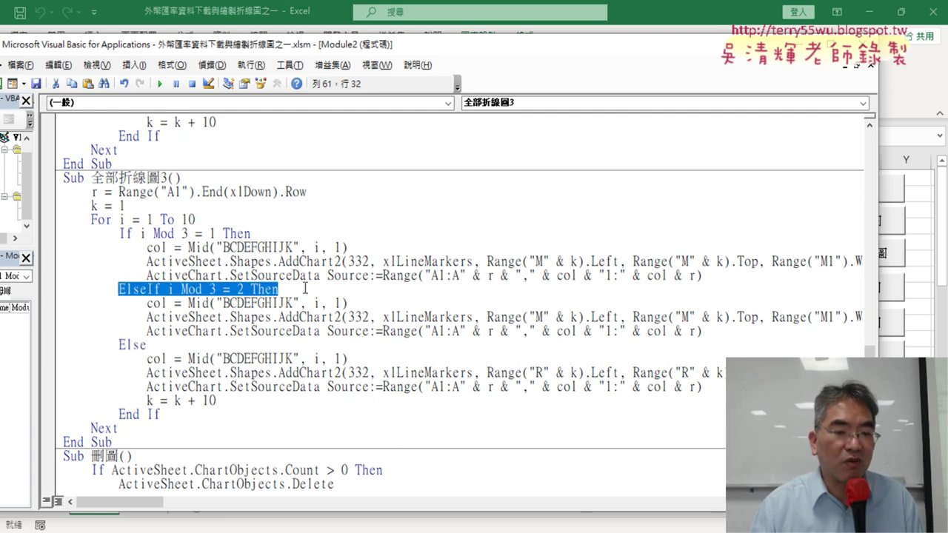
right_click(254, 290)
left_click(291, 67)
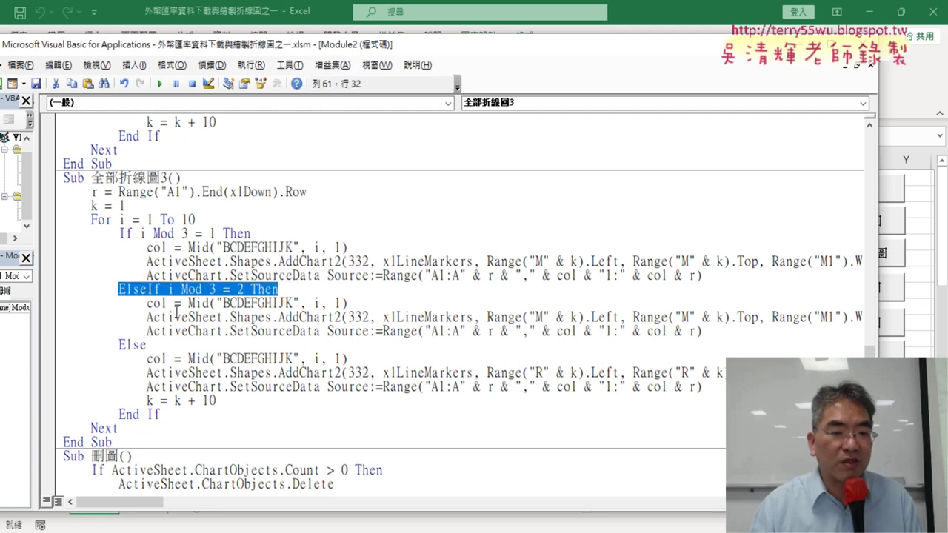
double_click(132, 344)
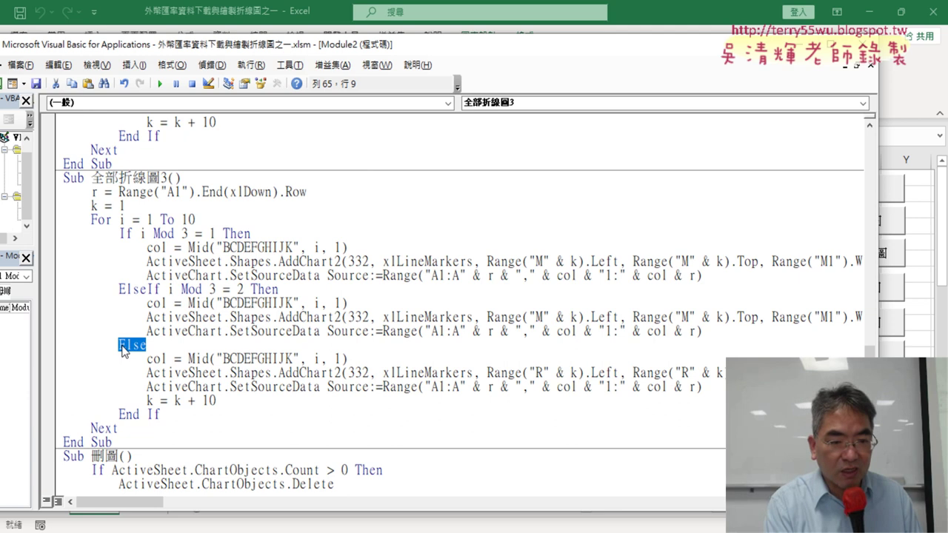
type("ElseIf i Mod 3 = 2 Then")
double_click(239, 345)
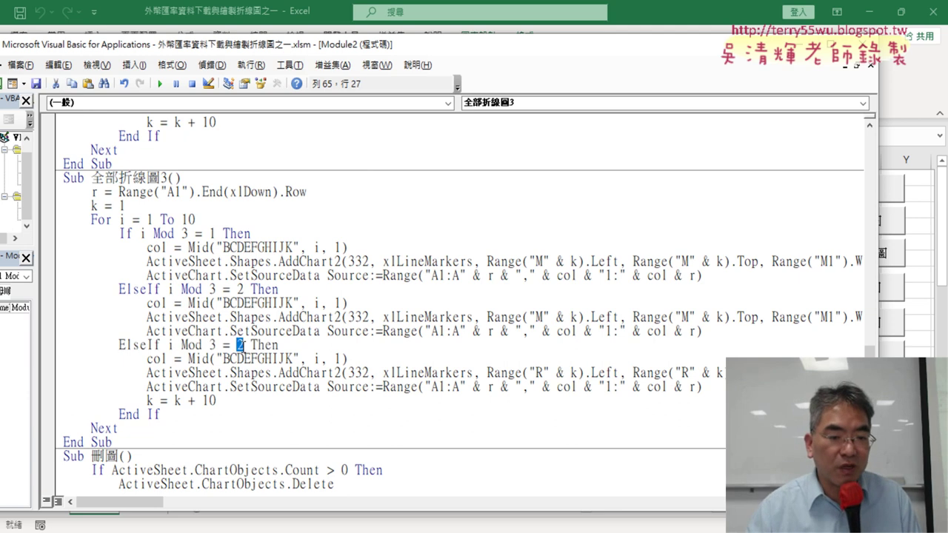
type("0")
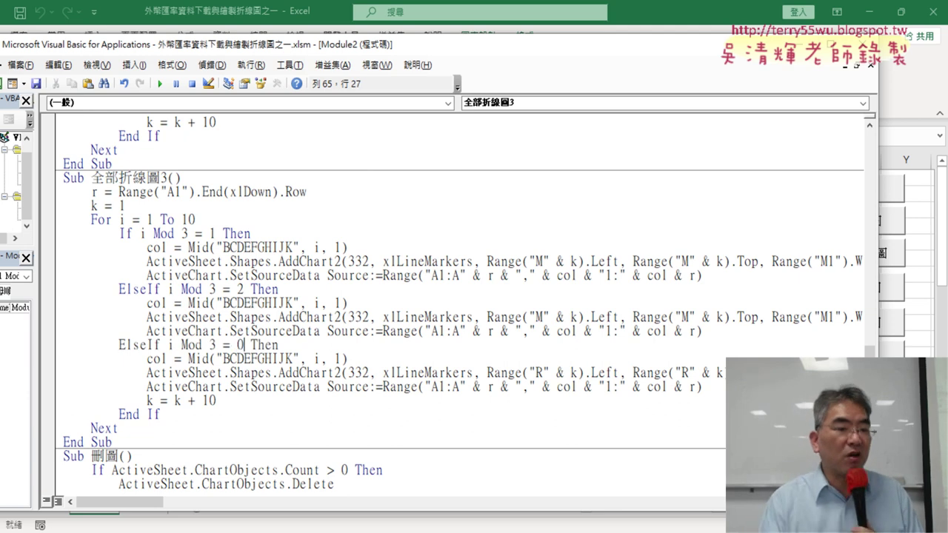
Step: Delete 'If i Mod 3 = 0 Then' so the last branch is a plain Else
left_click(211, 233)
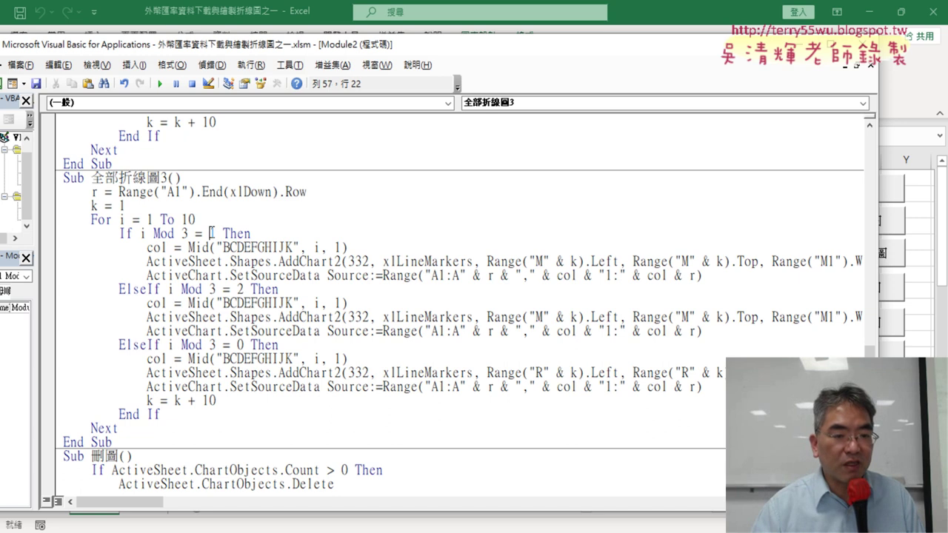
left_click(245, 345)
left_click_drag(287, 344, 146, 345)
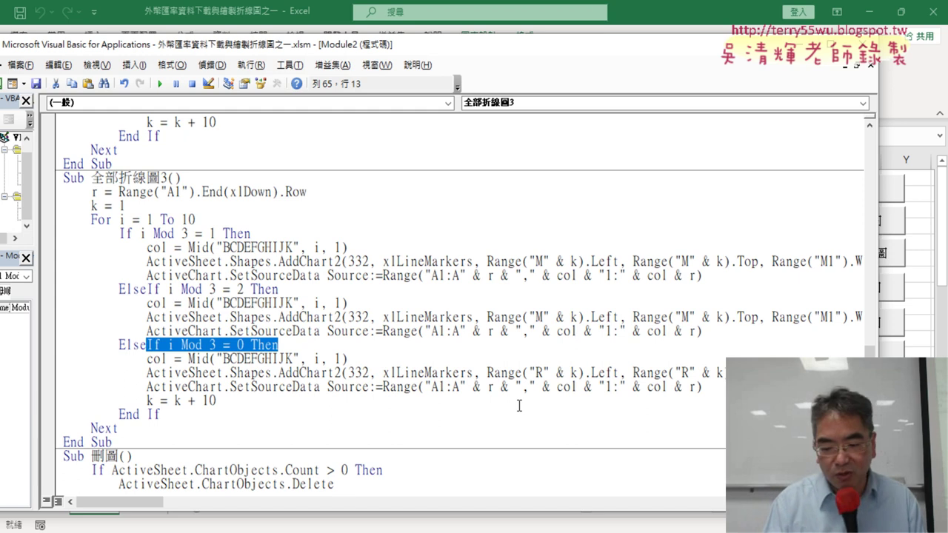
key("Delete")
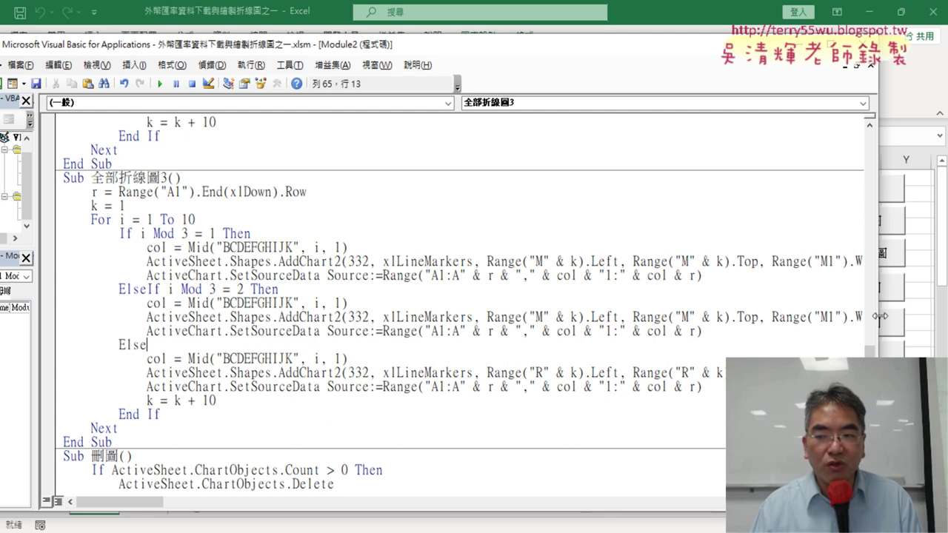
Step: Change the Width multiplier from 5 to 3 on all three AddChart2 lines
left_click_drag(879, 316, 929, 315)
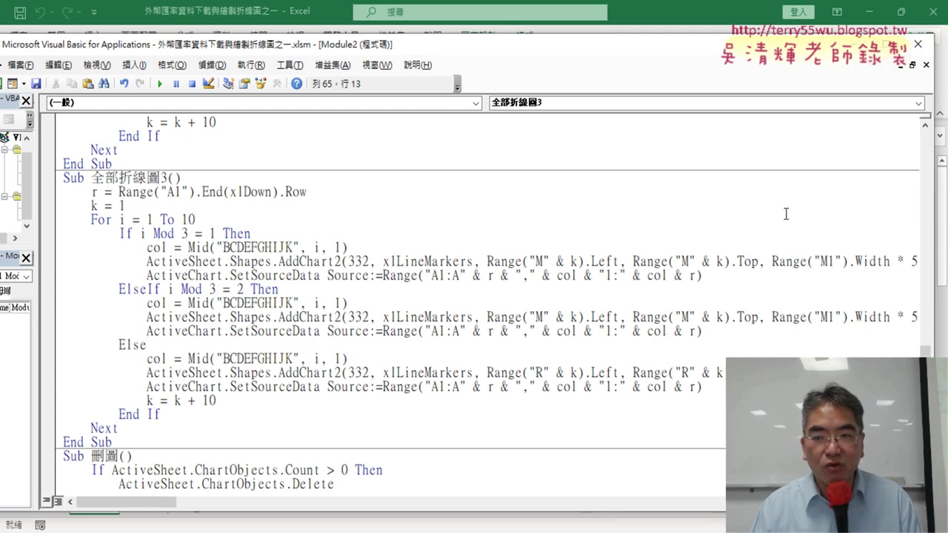
left_click_drag(612, 50, 577, 47)
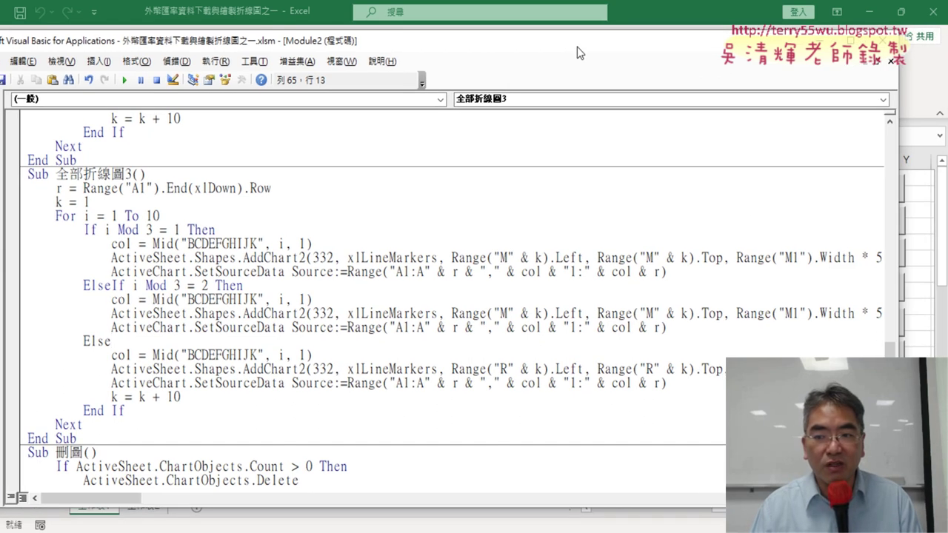
double_click(878, 257)
type("3")
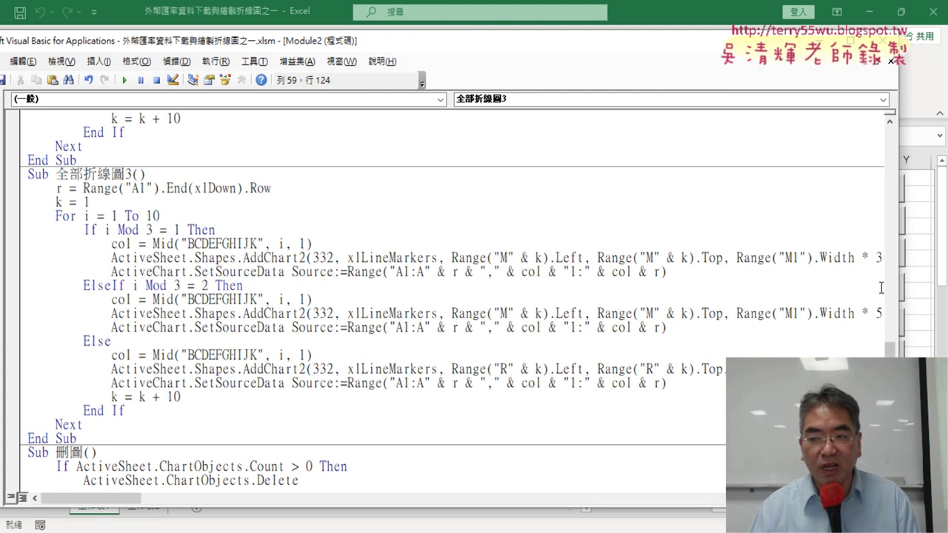
double_click(878, 313)
type("3")
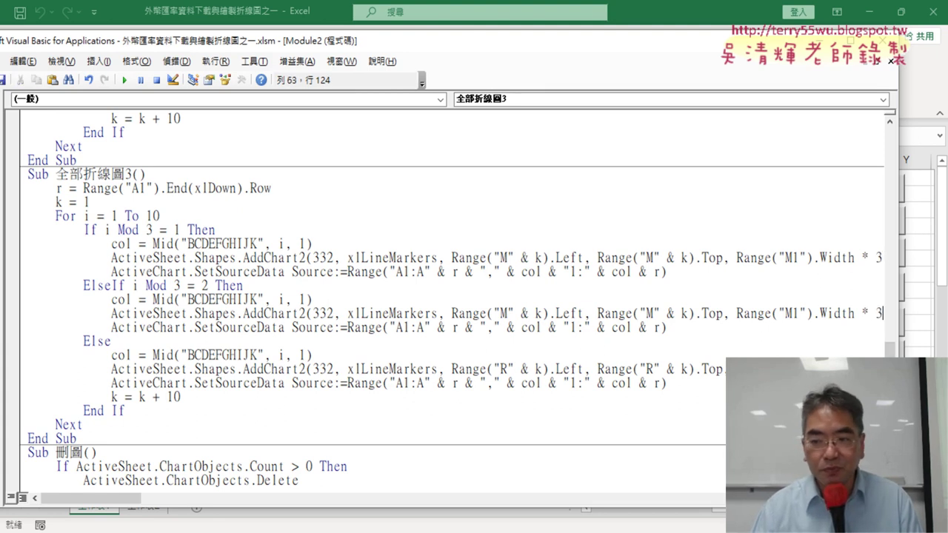
double_click(878, 369)
type("3")
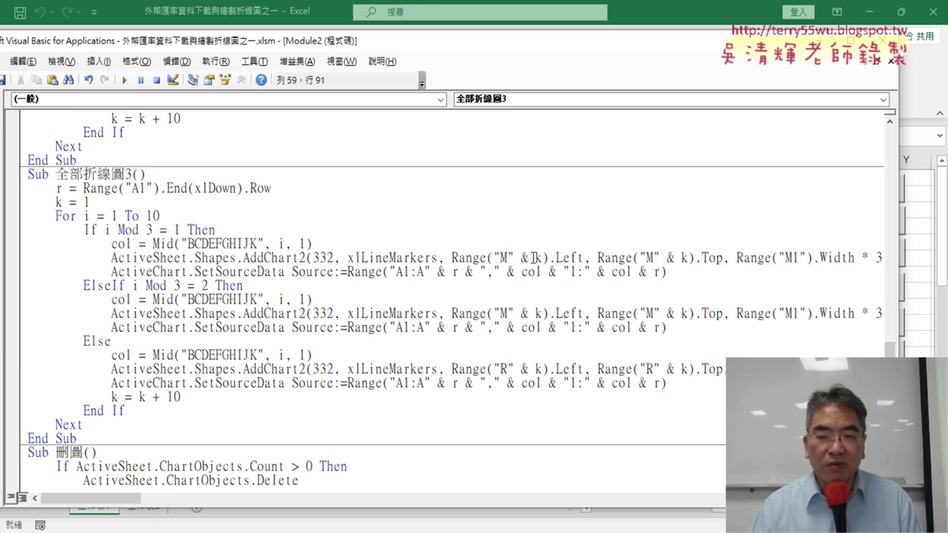
Step: Anchor the ElseIf branch's charts at column P and the Else branch's at S
left_click(704, 267)
double_click(502, 315)
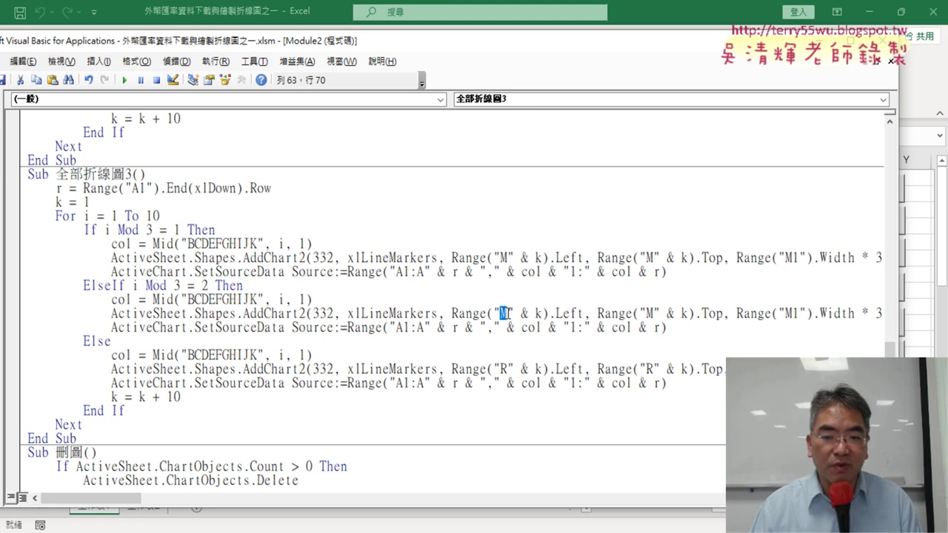
type("P")
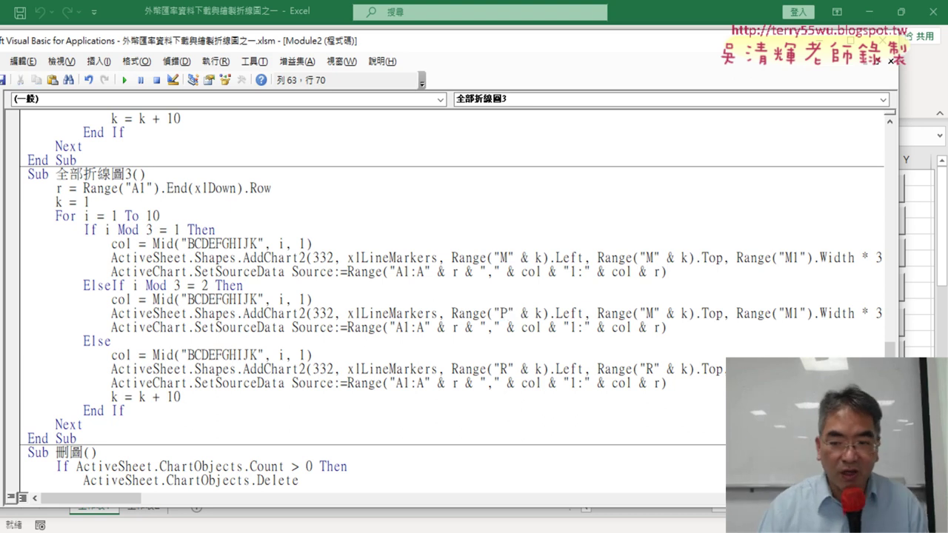
type("P")
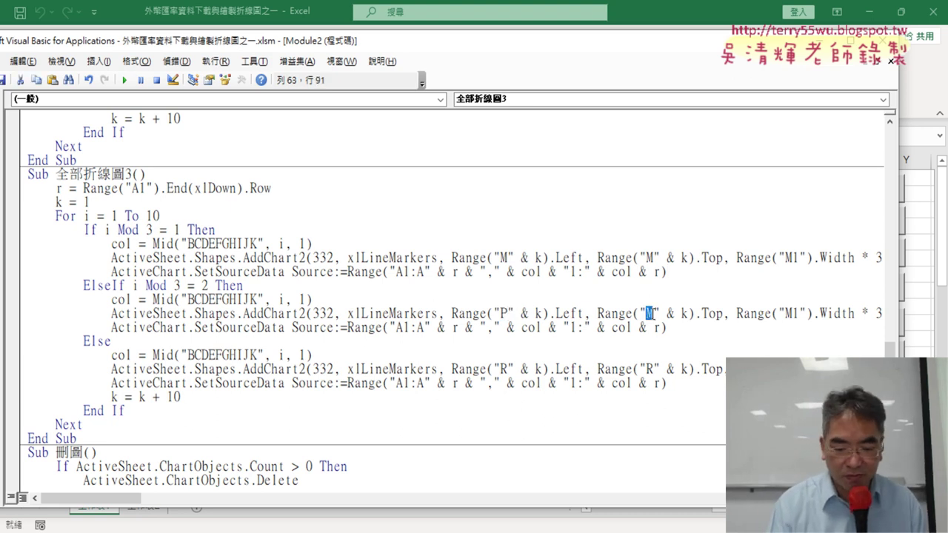
double_click(503, 368)
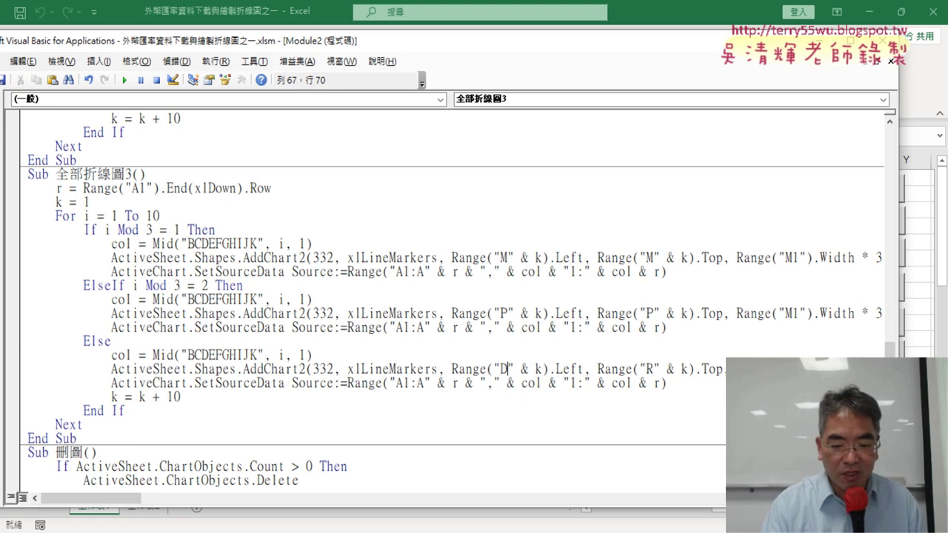
type("S")
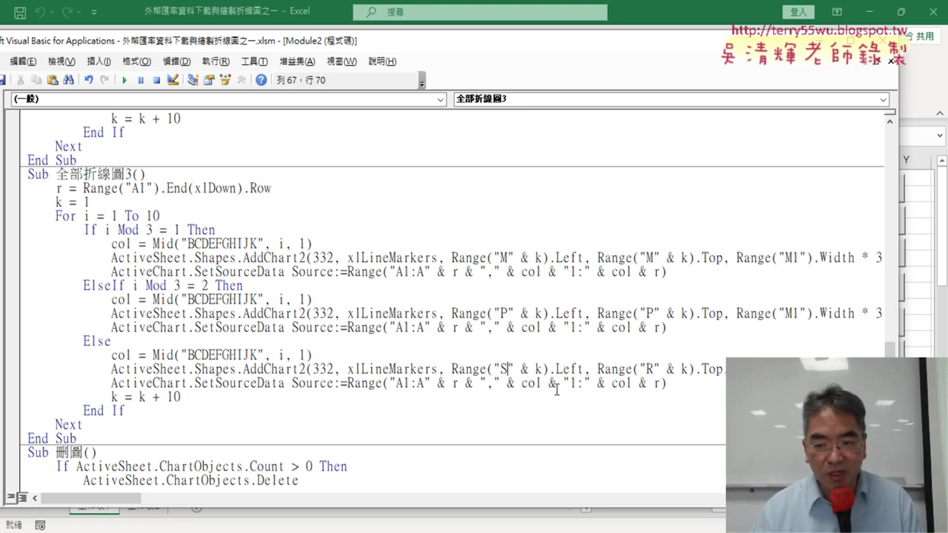
double_click(650, 369)
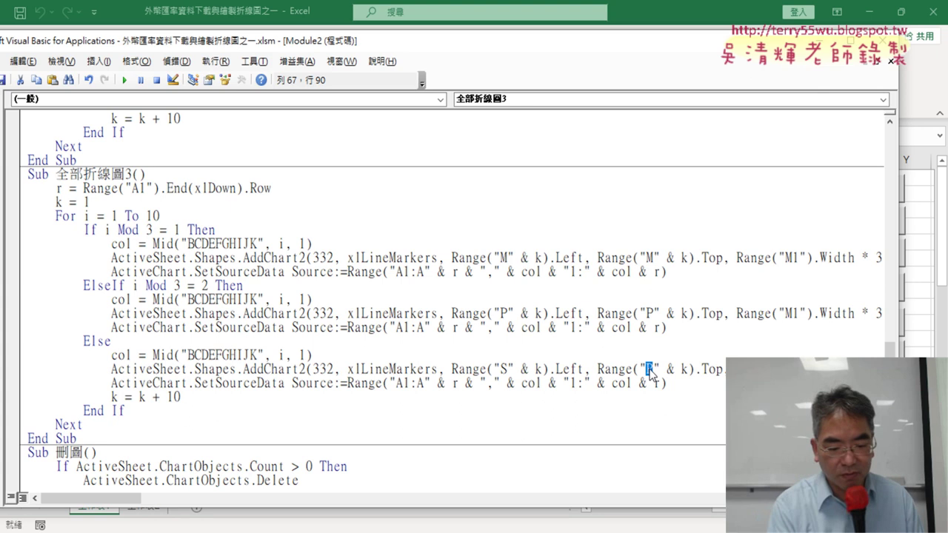
type("S")
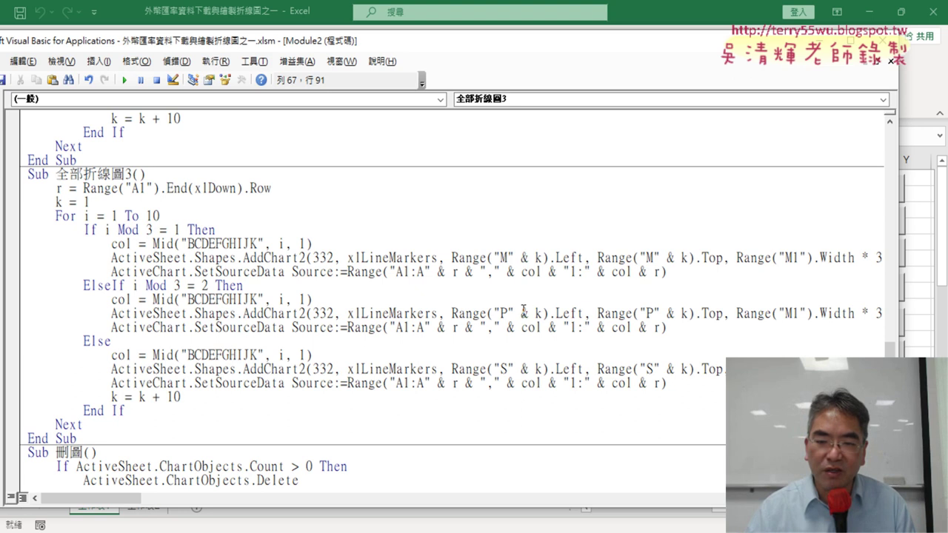
Step: Review the P and S anchor columns in the second and third branches
left_click(555, 314)
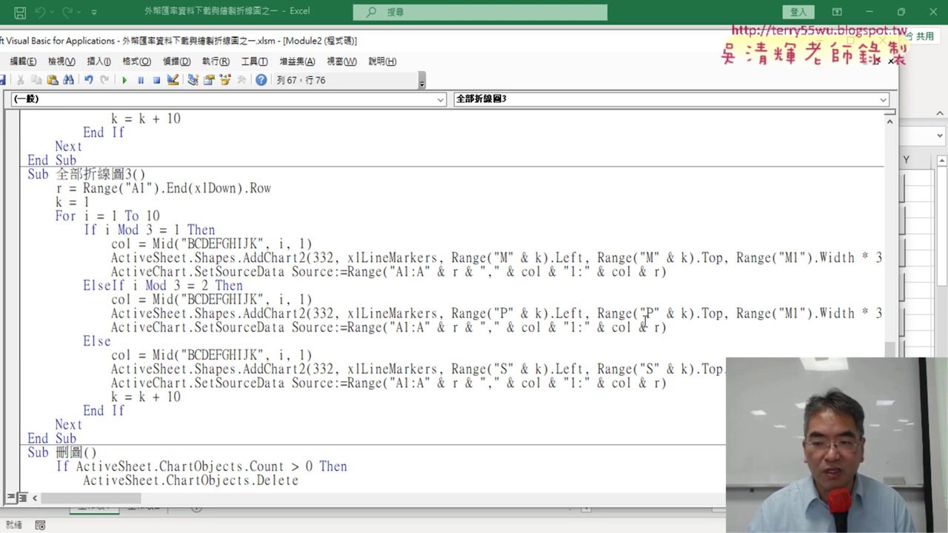
left_click(652, 314)
left_click_drag(723, 314, 709, 314)
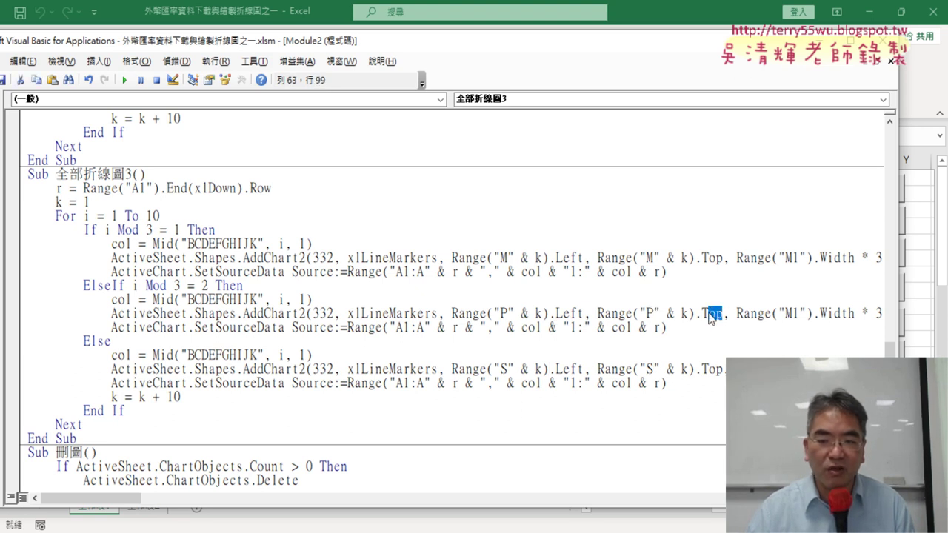
left_click(646, 369)
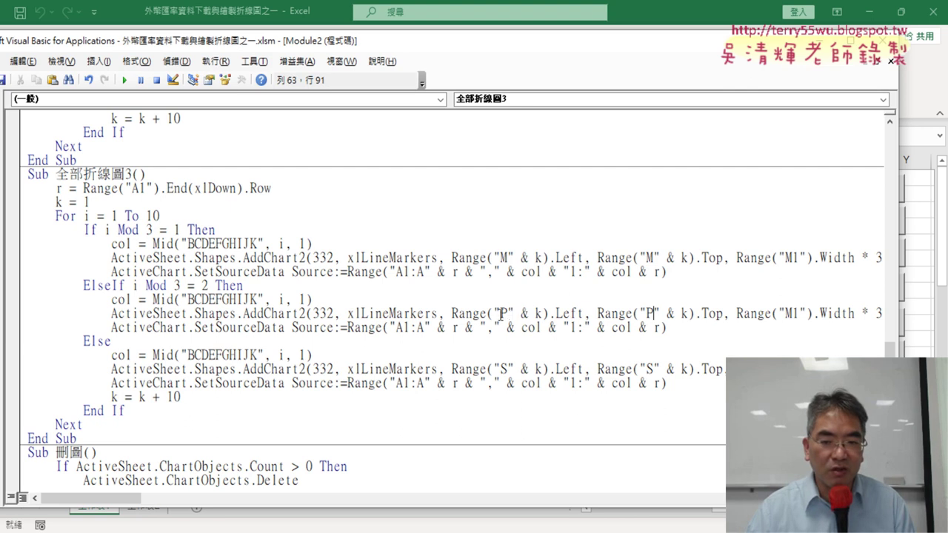
left_click_drag(516, 314, 497, 313)
left_click_drag(517, 370, 495, 369)
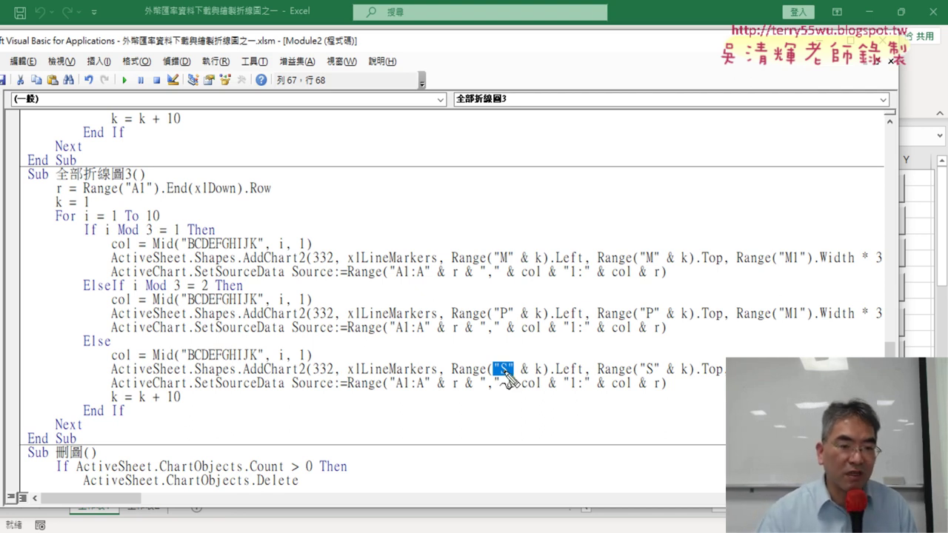
mouse_move(106, 150)
left_mouse_down()
mouse_move(58, 133)
mouse_move(148, 82)
mouse_move(157, 159)
left_mouse_up()
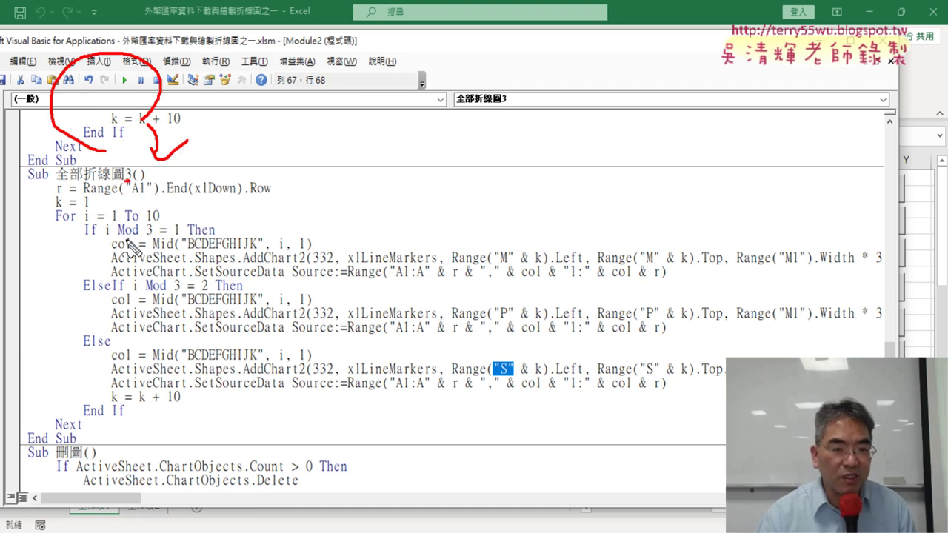
left_click_drag(73, 278, 73, 332)
left_click_drag(85, 274, 153, 272)
left_click_drag(86, 336, 143, 335)
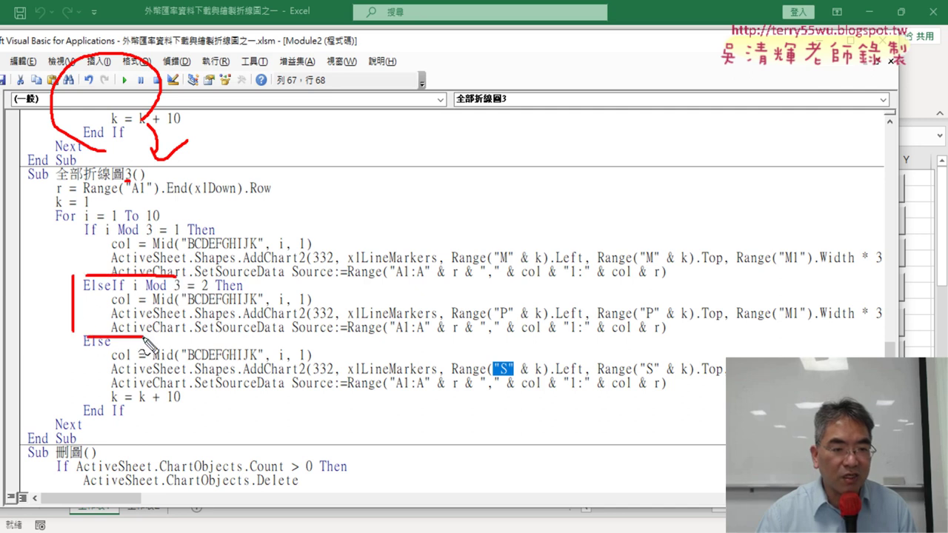
left_click_drag(96, 223, 124, 224)
mouse_move(68, 243)
left_mouse_down()
mouse_move(63, 315)
mouse_move(16, 335)
left_mouse_up()
left_click_drag(85, 295, 113, 295)
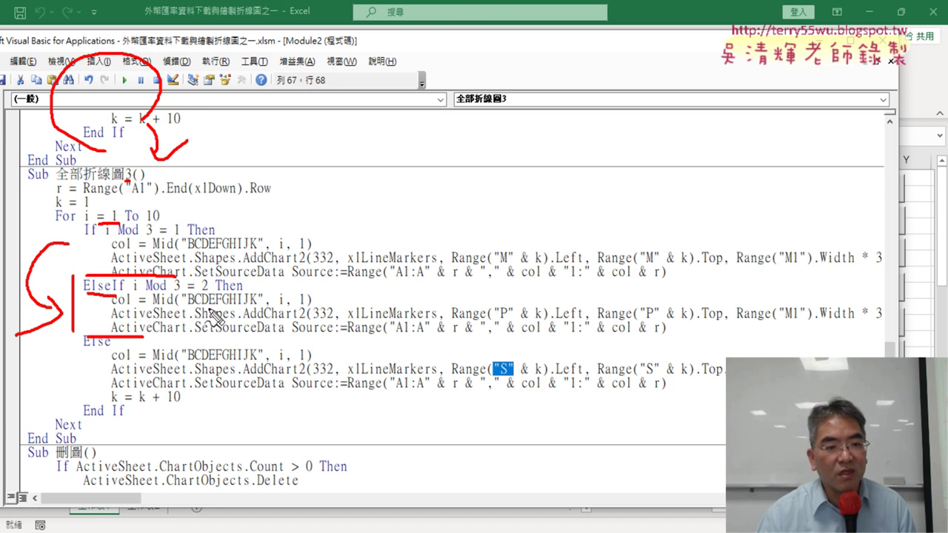
left_click_drag(144, 237, 154, 236)
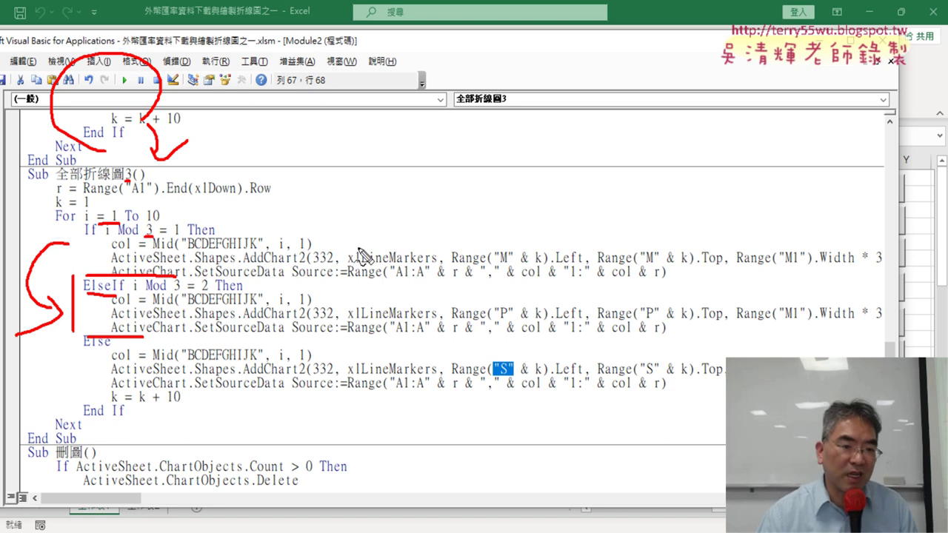
left_click_drag(175, 291, 185, 292)
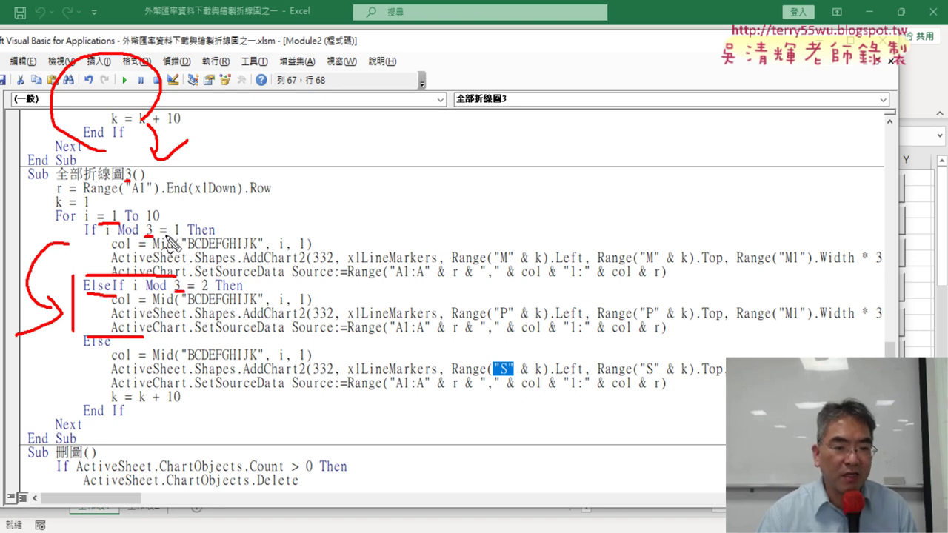
left_click_drag(162, 235, 191, 239)
left_click_drag(197, 294, 215, 294)
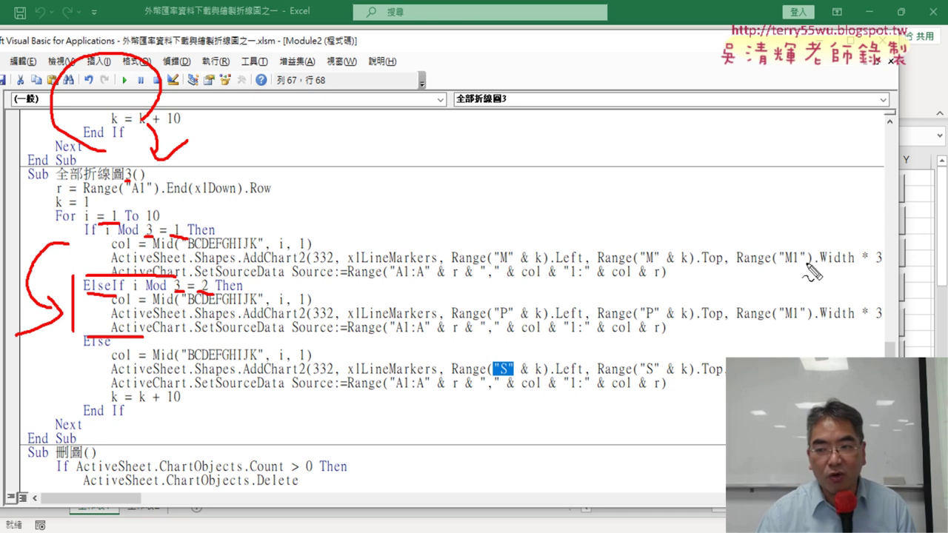
left_click_drag(866, 271, 878, 272)
left_click_drag(870, 324, 887, 323)
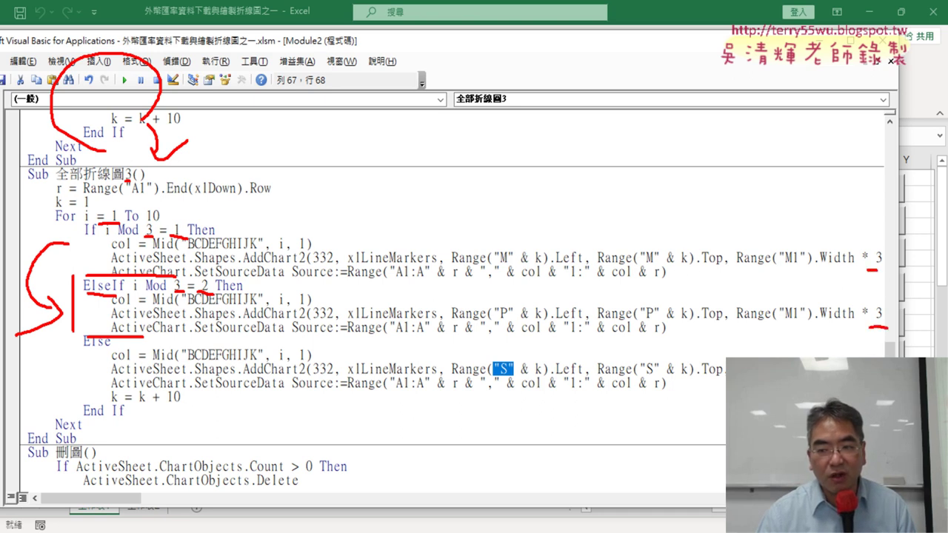
left_click_drag(496, 317, 511, 317)
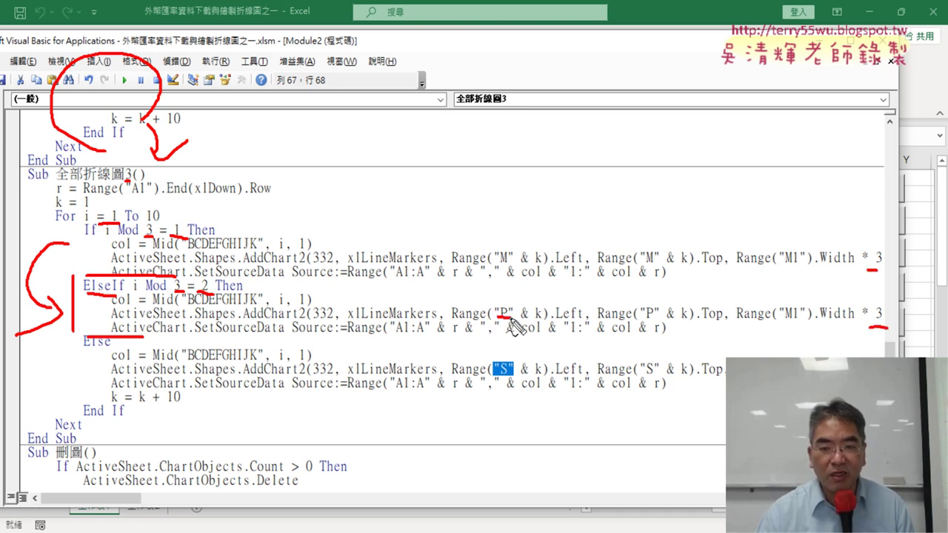
left_click_drag(494, 379, 520, 381)
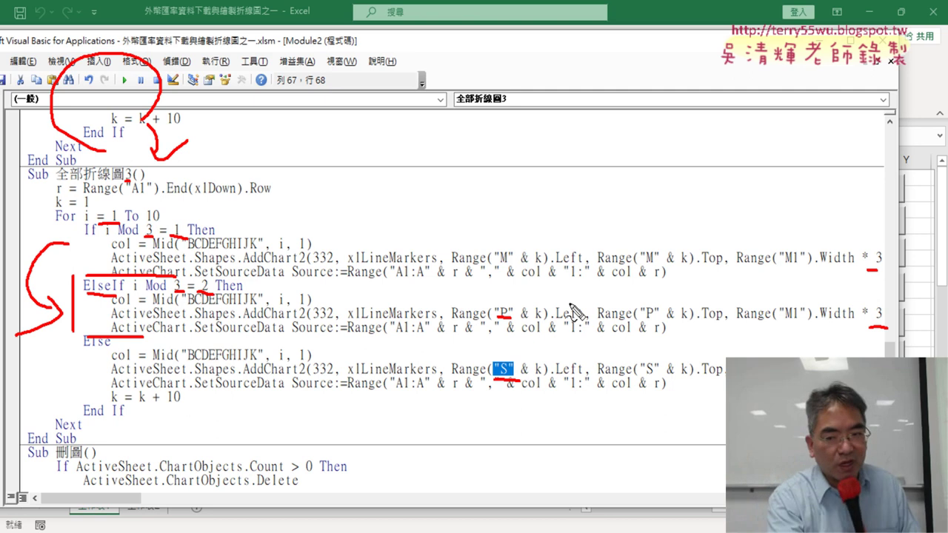
key("Escape")
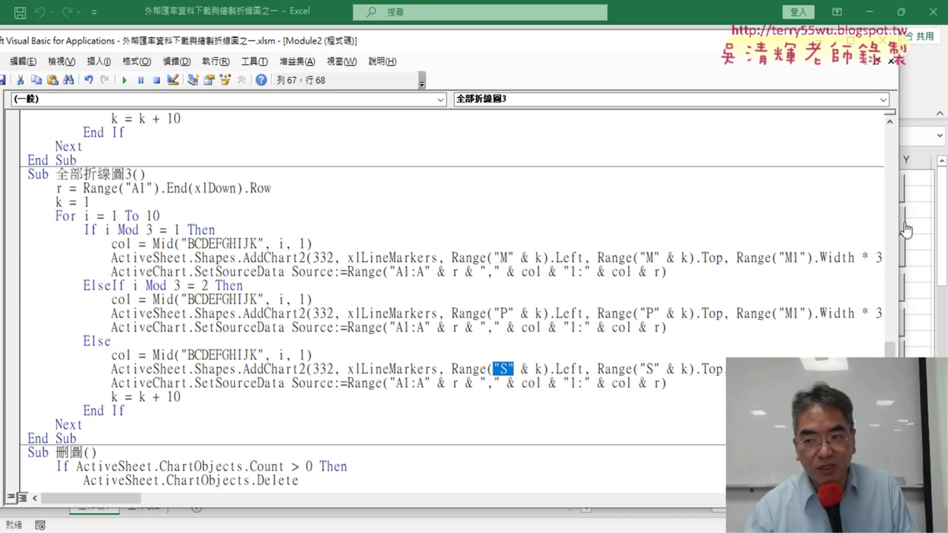
Step: Copy an existing macro button and paste a duplicate beside the buttons
left_click_drag(899, 220, 580, 252)
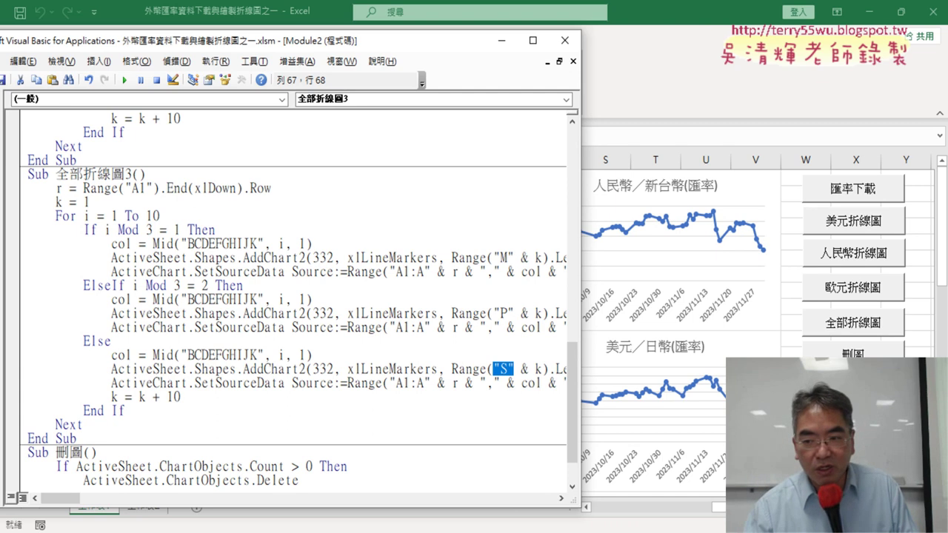
right_click(862, 218)
left_click(814, 252)
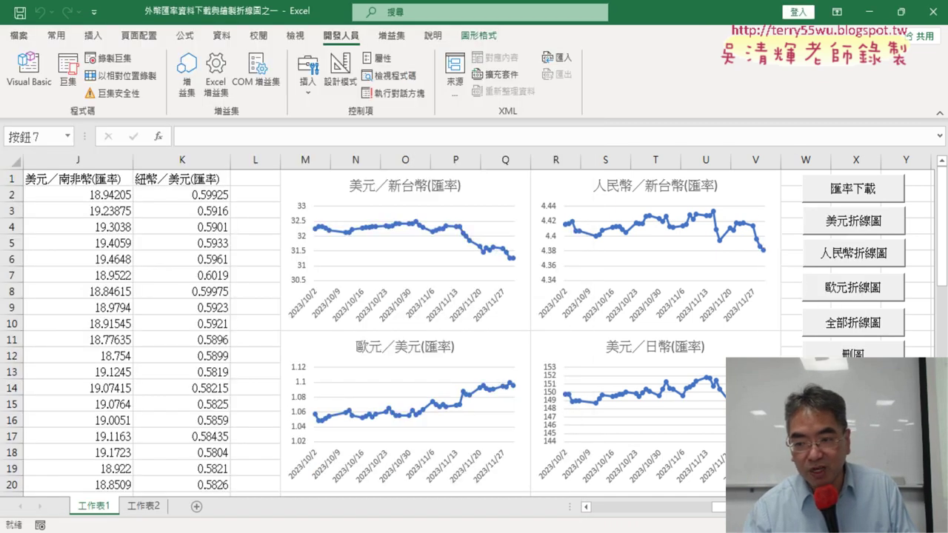
left_click(806, 426)
key("ctrl+v")
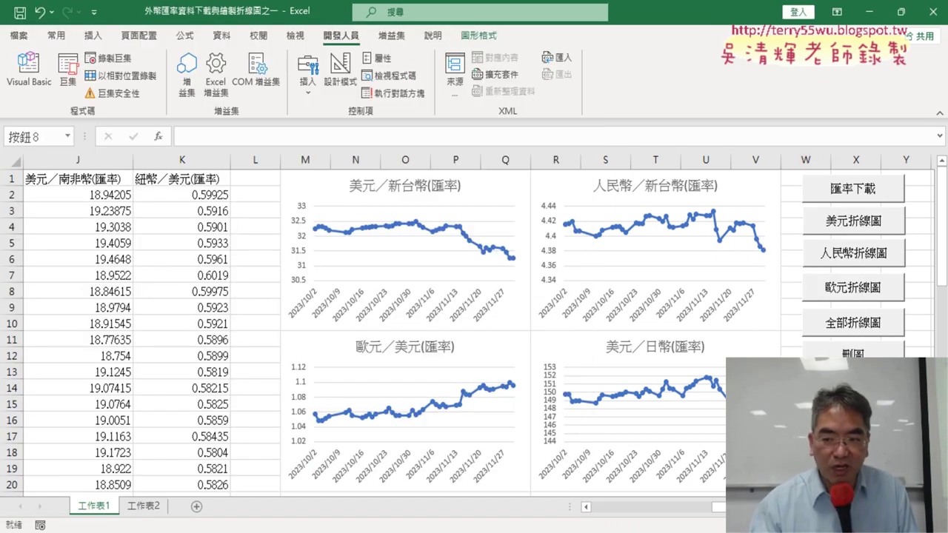
Step: Assign 全部折線圖3 to the new button, relabel it, then clear the charts with 刪圖
right_click(782, 358)
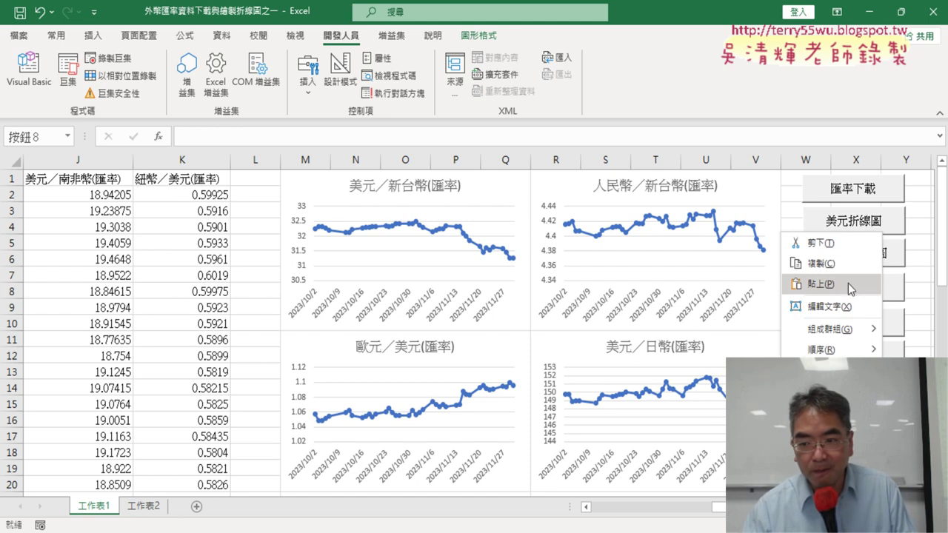
left_click(837, 348)
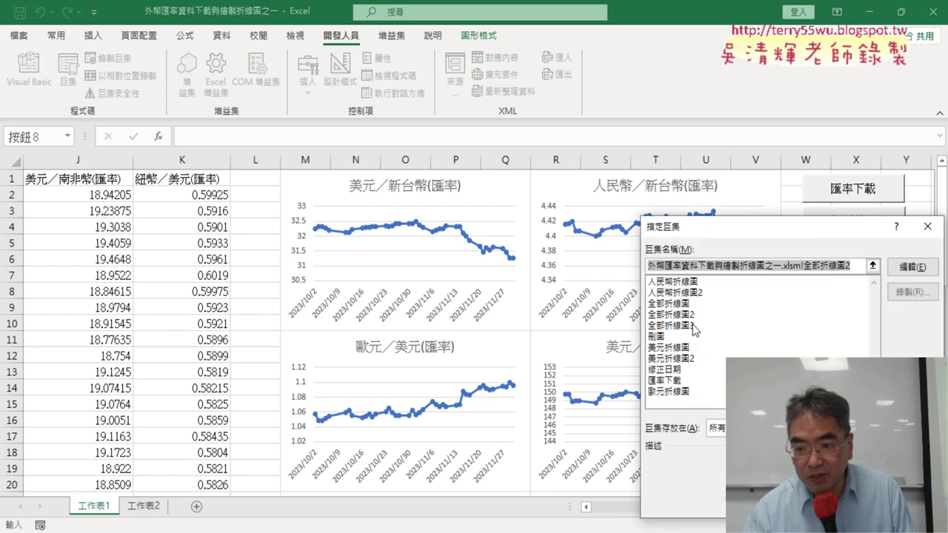
left_click(694, 326)
right_click(660, 266)
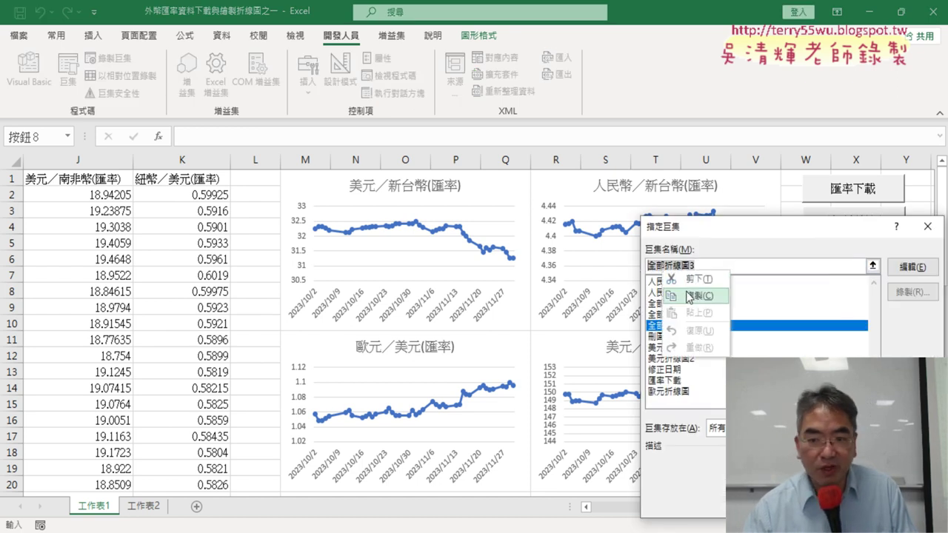
left_click(694, 297)
key("Escape")
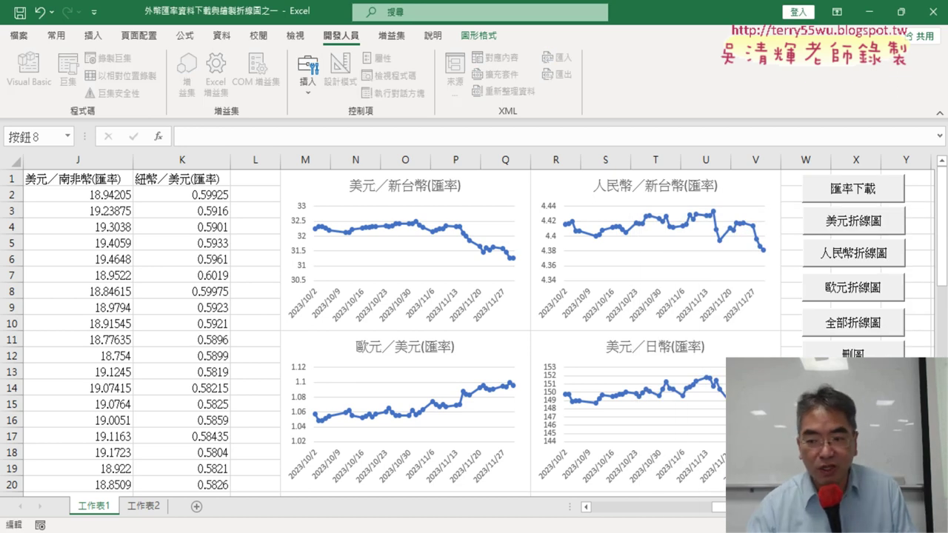
left_click(855, 469)
left_click(853, 362)
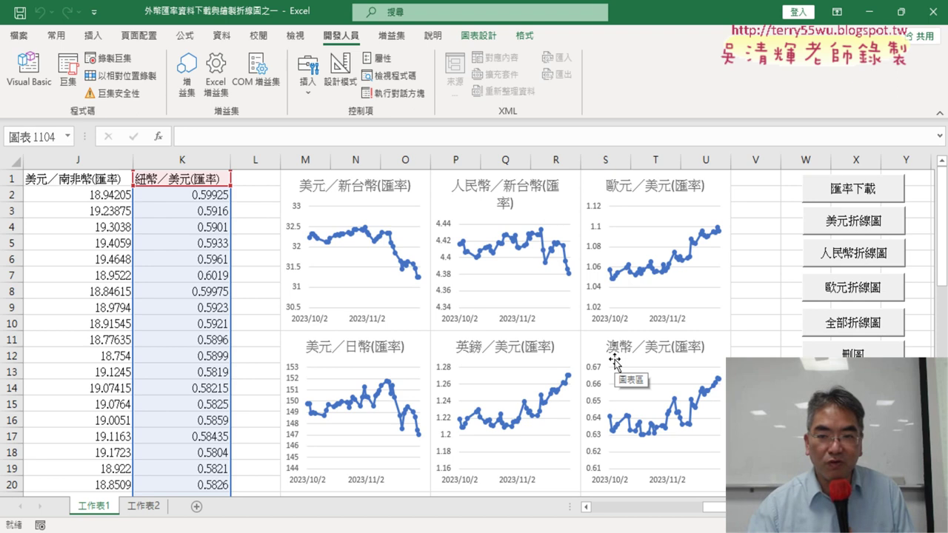
Step: Collapse the ribbon and scroll through the chart grid at columns M, P and S
left_click(941, 115)
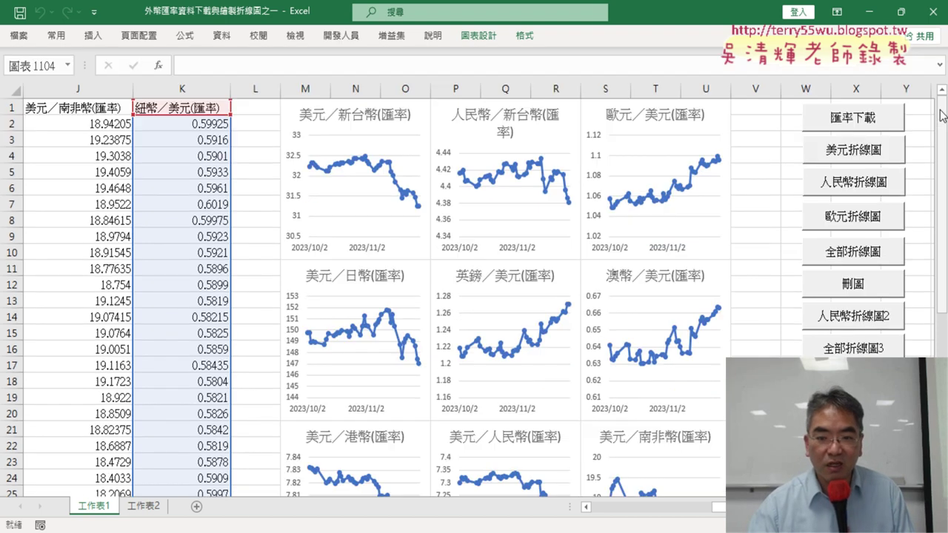
scroll(800, 235, "down", 1)
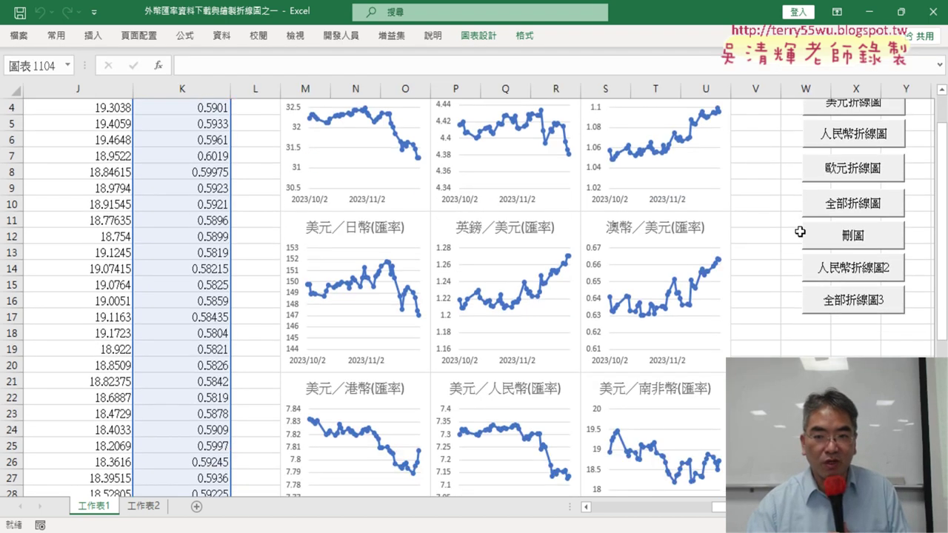
scroll(799, 232, "up", 1)
scroll(799, 232, "down", 1)
scroll(800, 232, "down", 1)
scroll(799, 232, "down", 2)
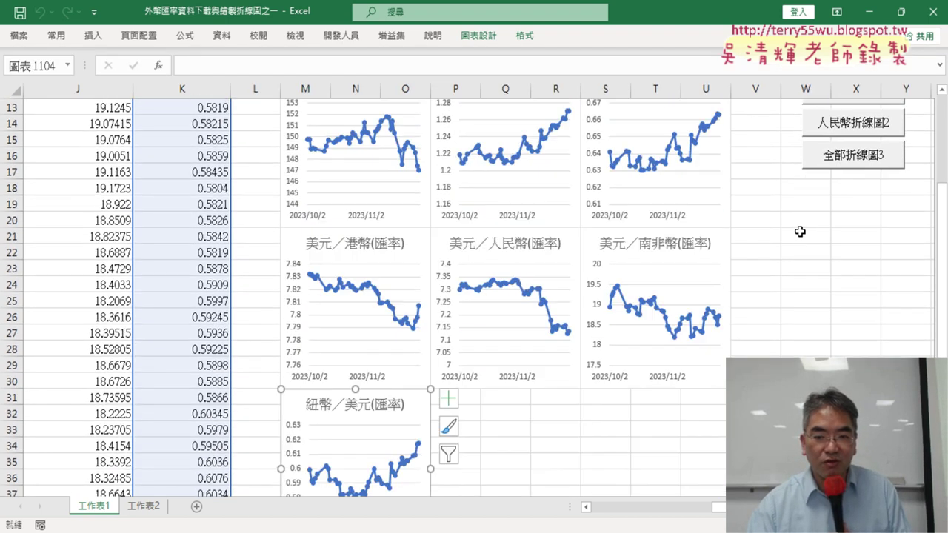
scroll(800, 232, "up", 3)
scroll(800, 232, "up", 1)
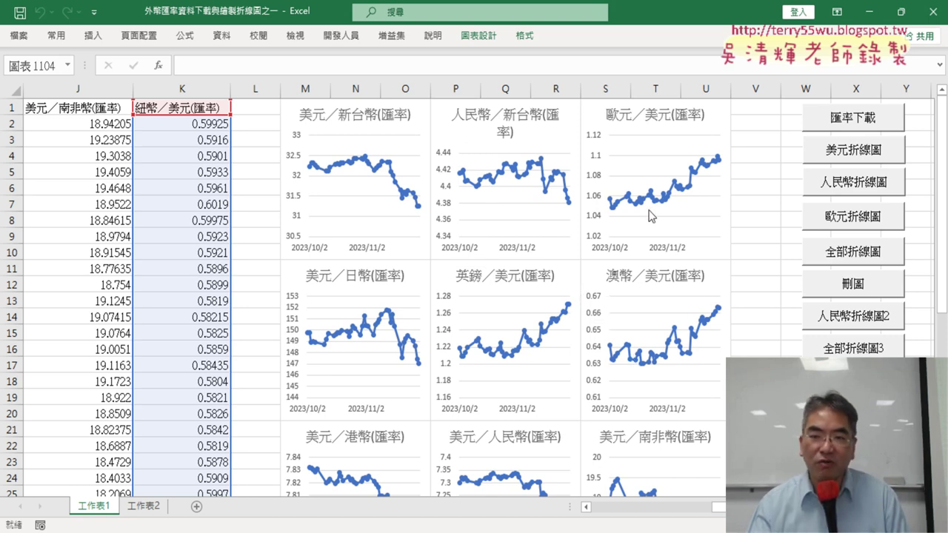
mouse_move(558, 294)
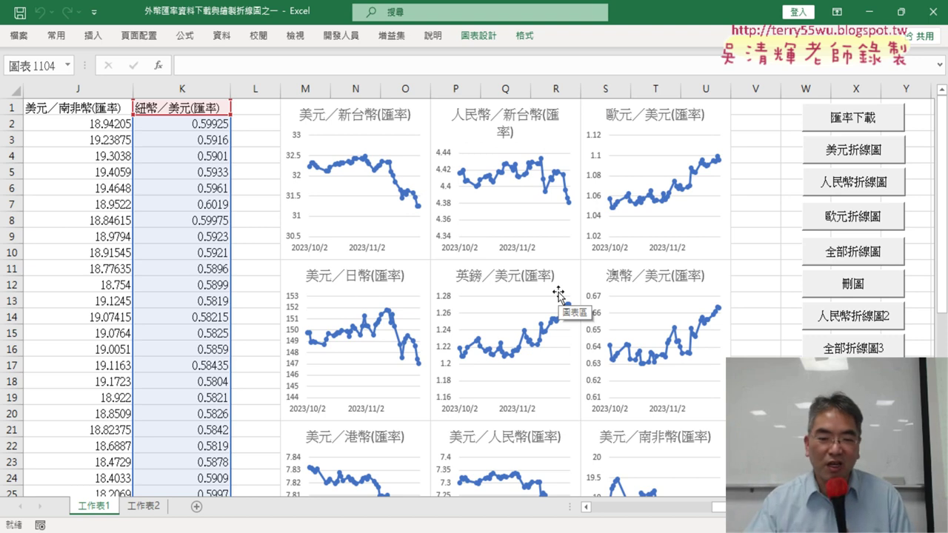
Step: Wipe the charts with 刪圖 and regenerate them with the 全部折線圖3 button
scroll(488, 316, "down", 3)
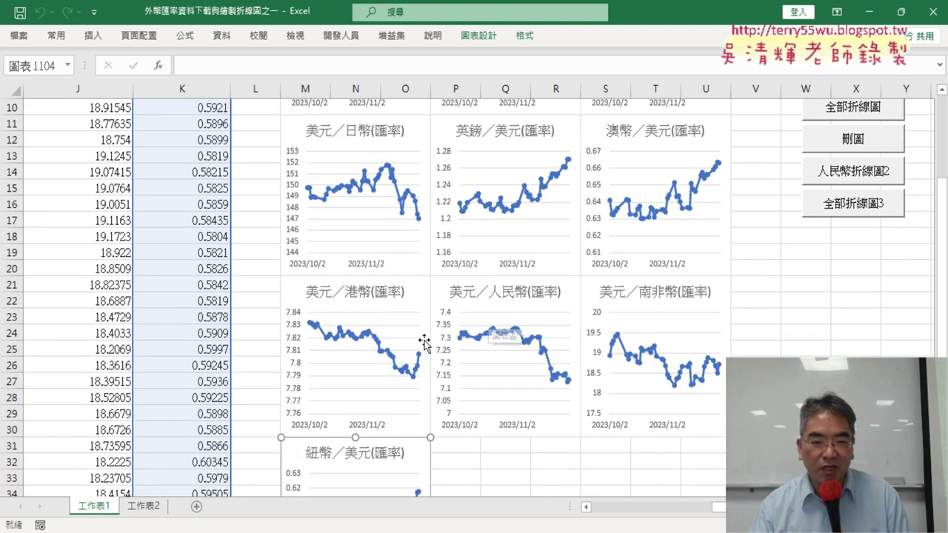
mouse_move(411, 379)
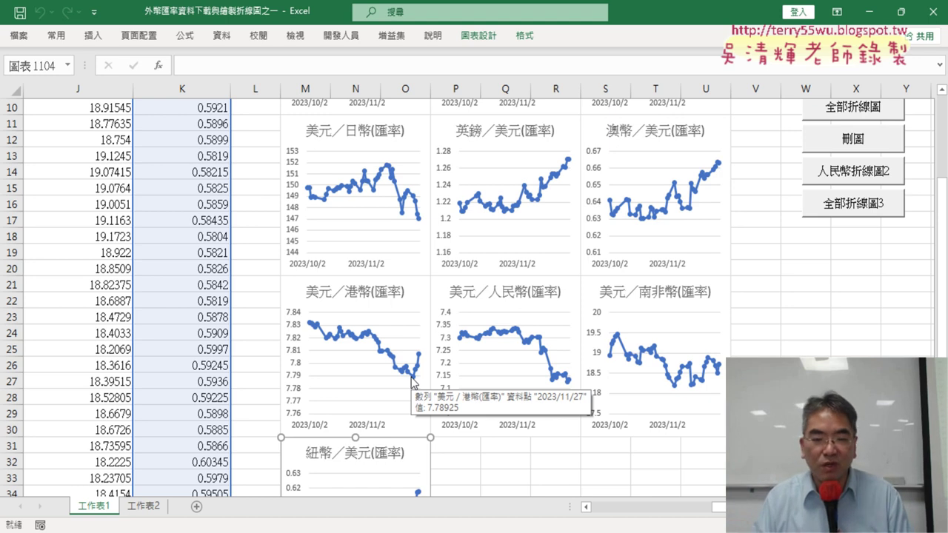
scroll(576, 273, "down", 1)
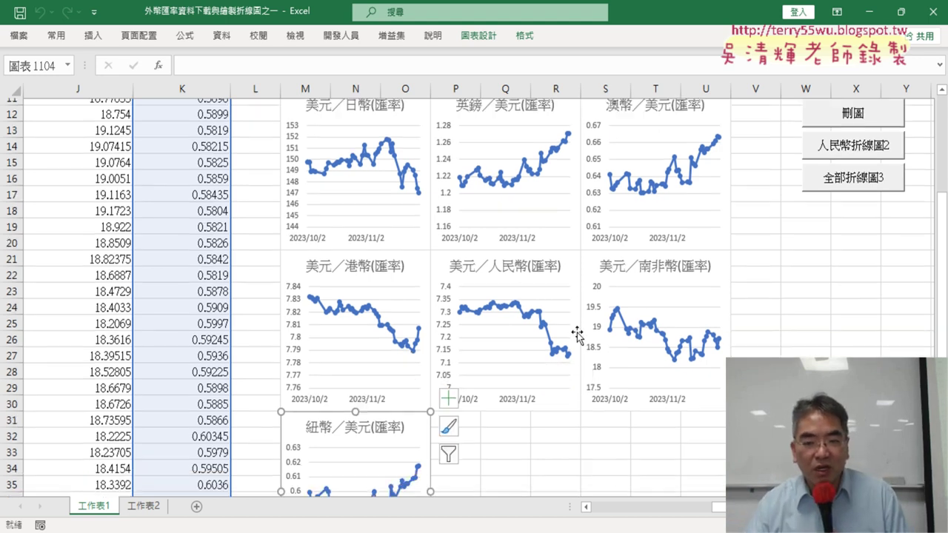
scroll(575, 273, "up", 2)
scroll(575, 272, "up", 2)
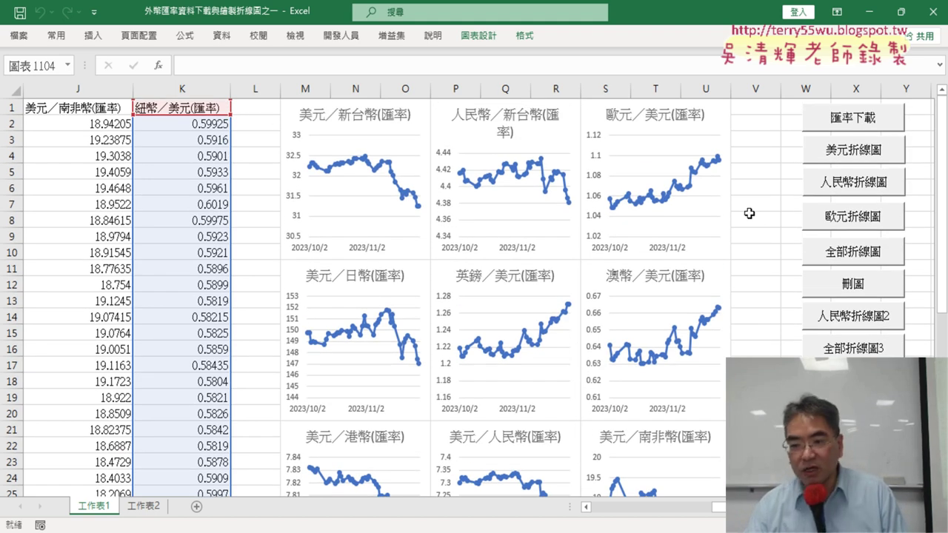
left_click(852, 285)
left_click(852, 345)
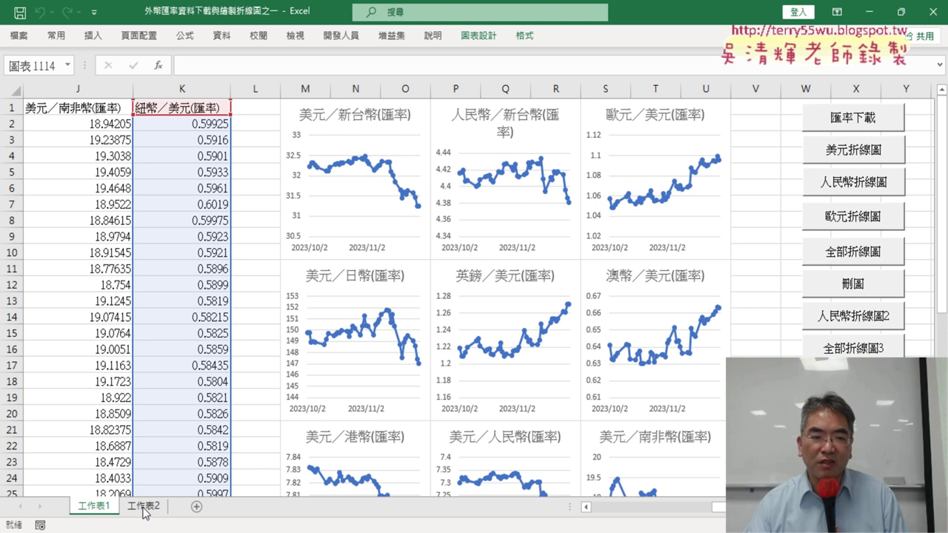
Step: Delete all charts from 工作表1 with the 刪圖 button
left_click(143, 507)
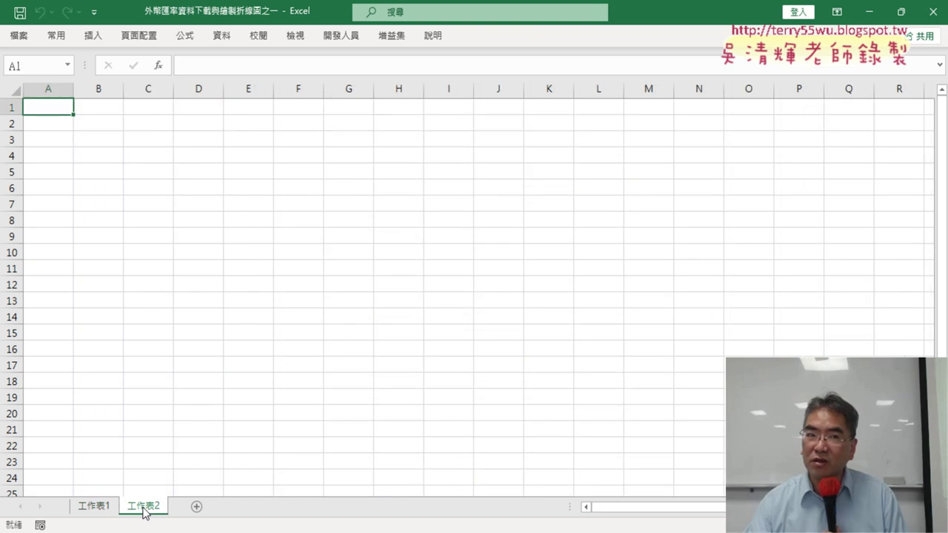
left_click(85, 509)
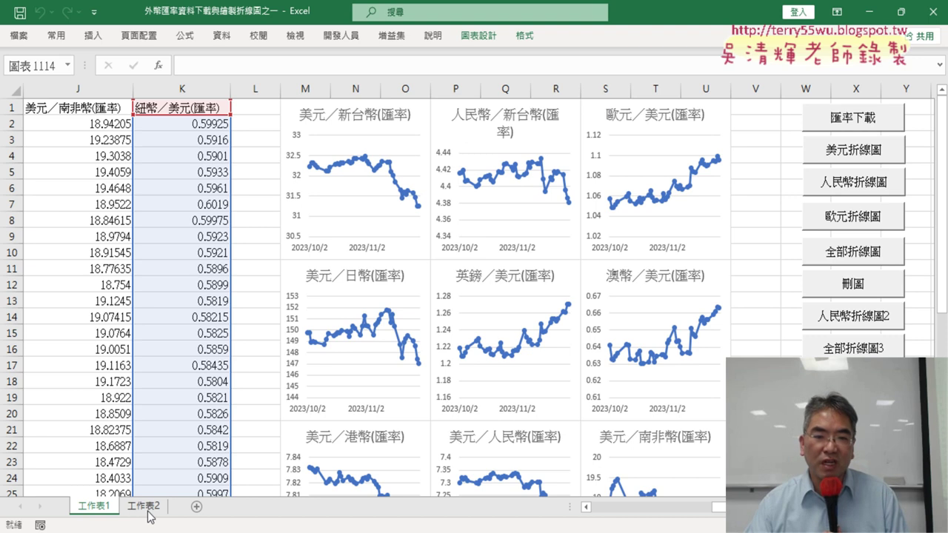
left_click(863, 285)
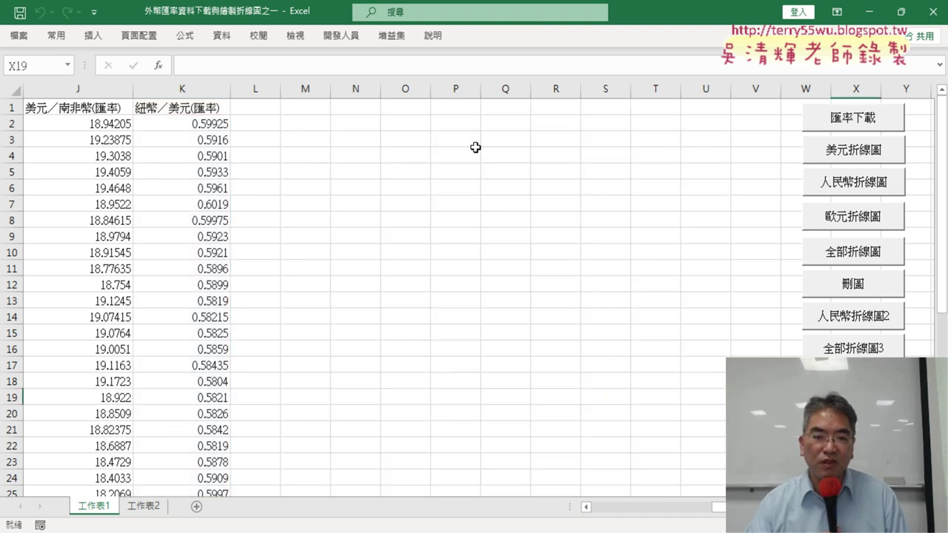
Step: On the empty 工作表2, select columns A through E and show the 開發人員 tab
left_click(142, 508)
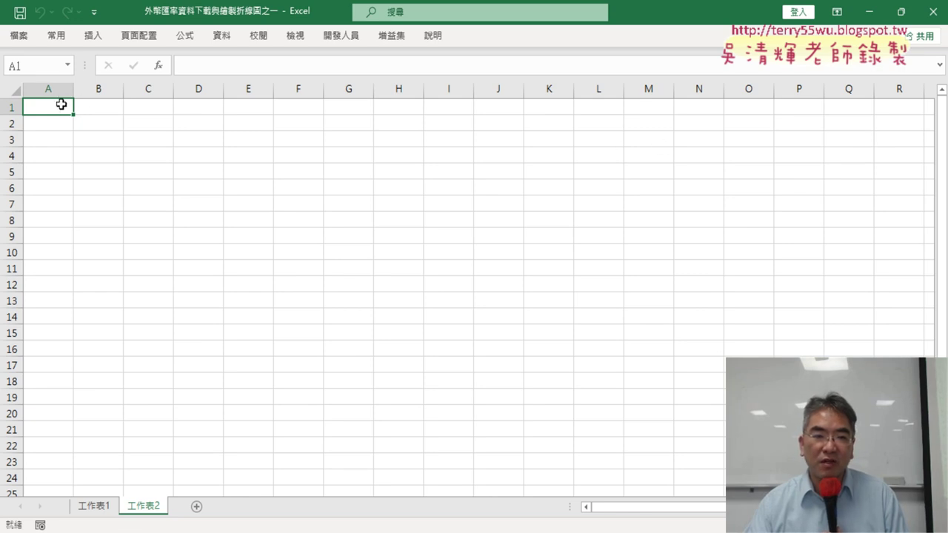
left_click(95, 505)
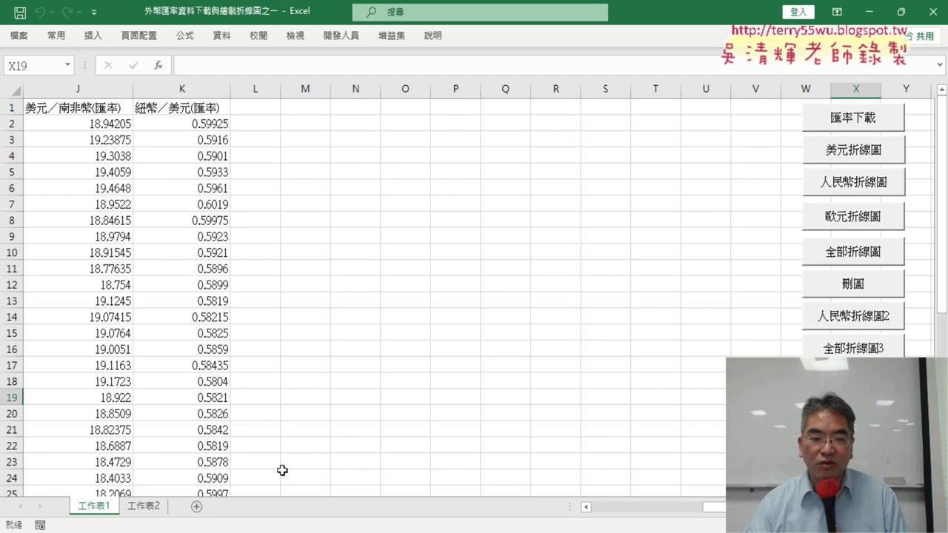
left_click(151, 511)
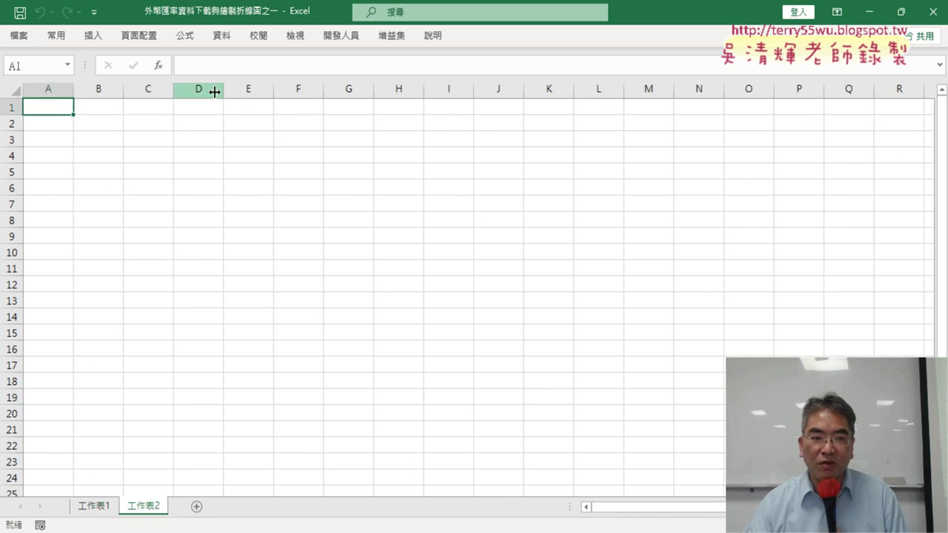
mouse_move(48, 88)
left_mouse_down()
mouse_move(292, 91)
mouse_move(266, 91)
left_mouse_up()
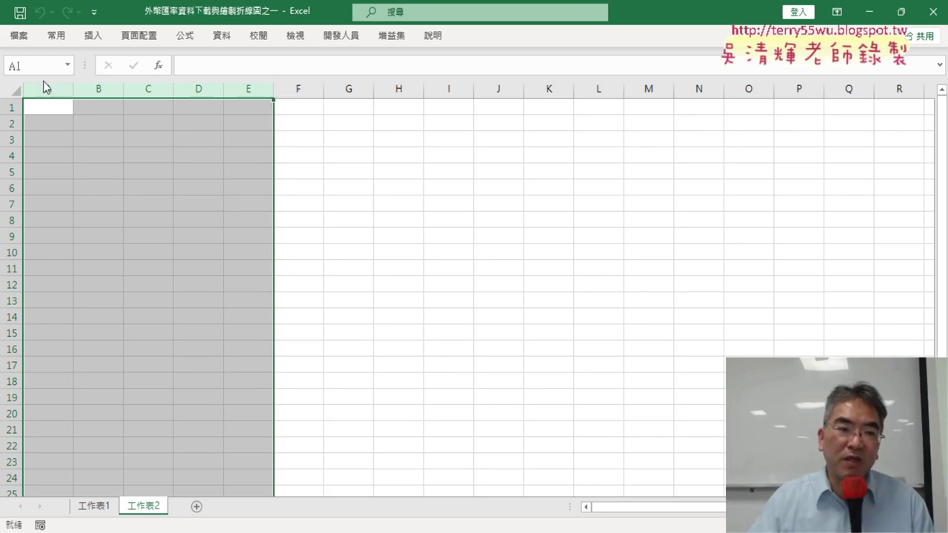
left_click_drag(321, 81, 321, 81)
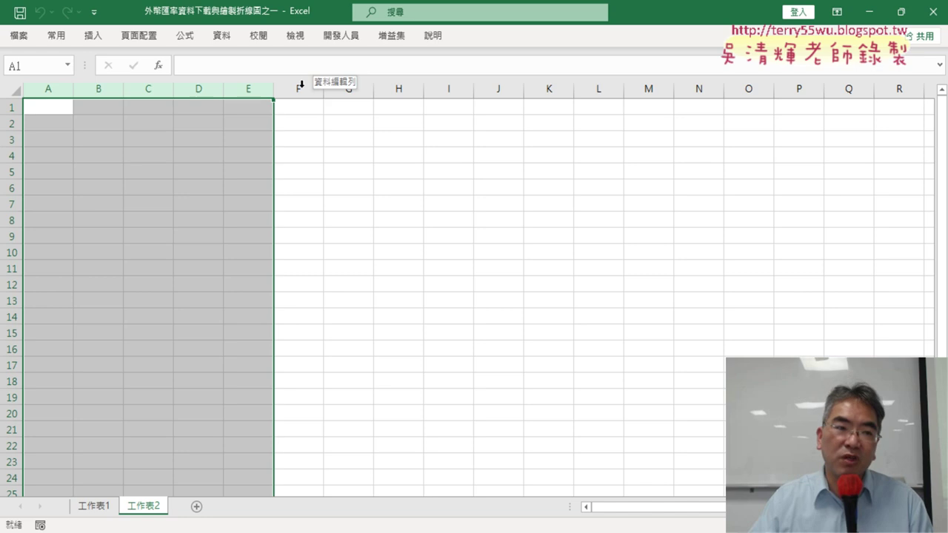
left_click(361, 38)
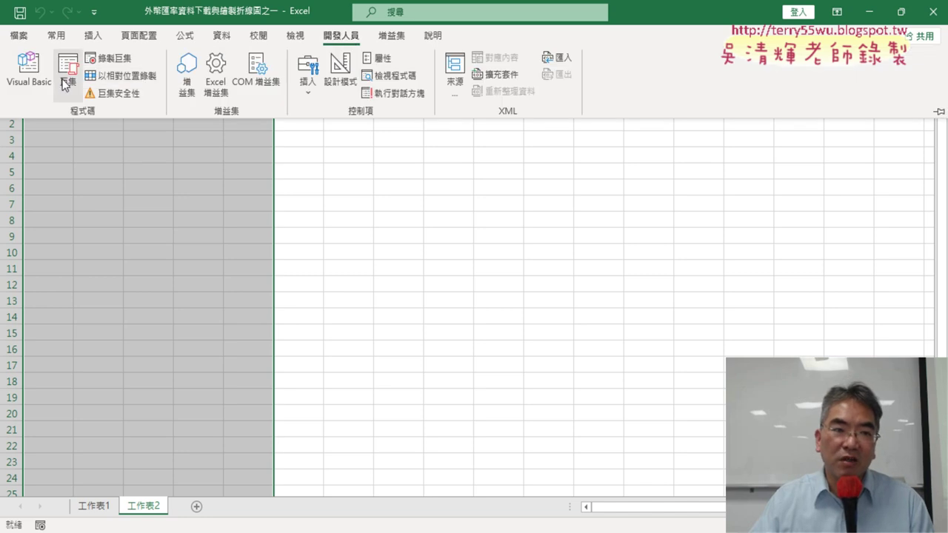
Step: Reopen the VBA editor and scroll Module2 to the 全部折線圖3 and 刪圖 code
left_click(29, 74)
scroll(220, 181, "up", 2)
scroll(216, 183, "down", 2)
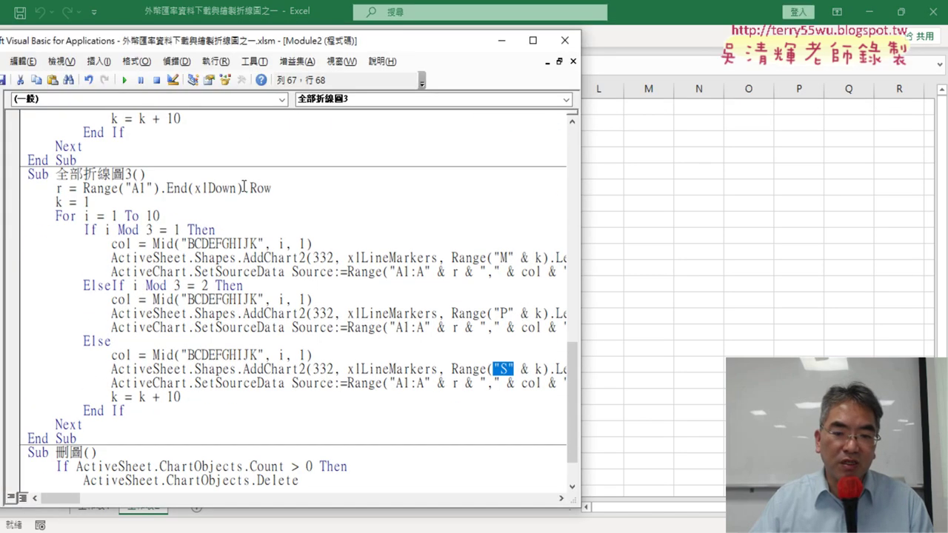
scroll(211, 185, "down", 2)
scroll(206, 187, "up", 1)
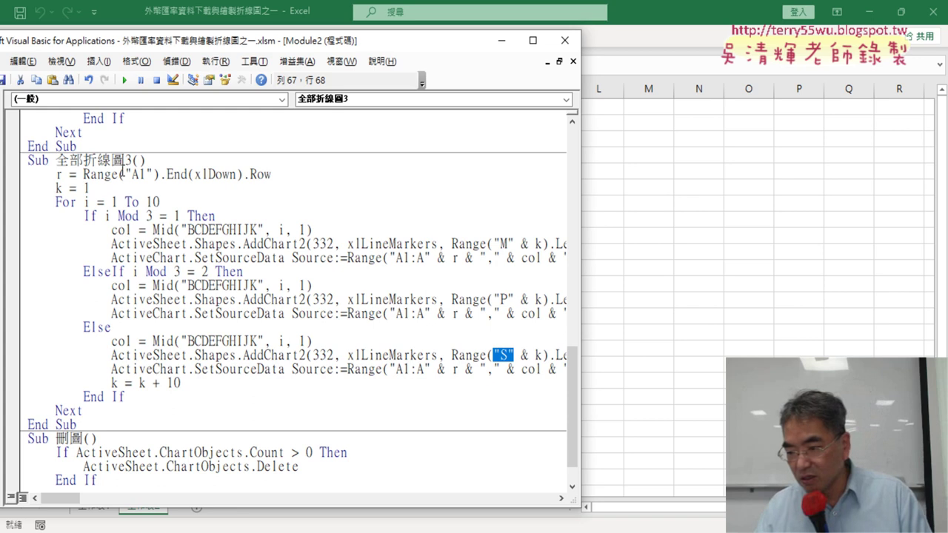